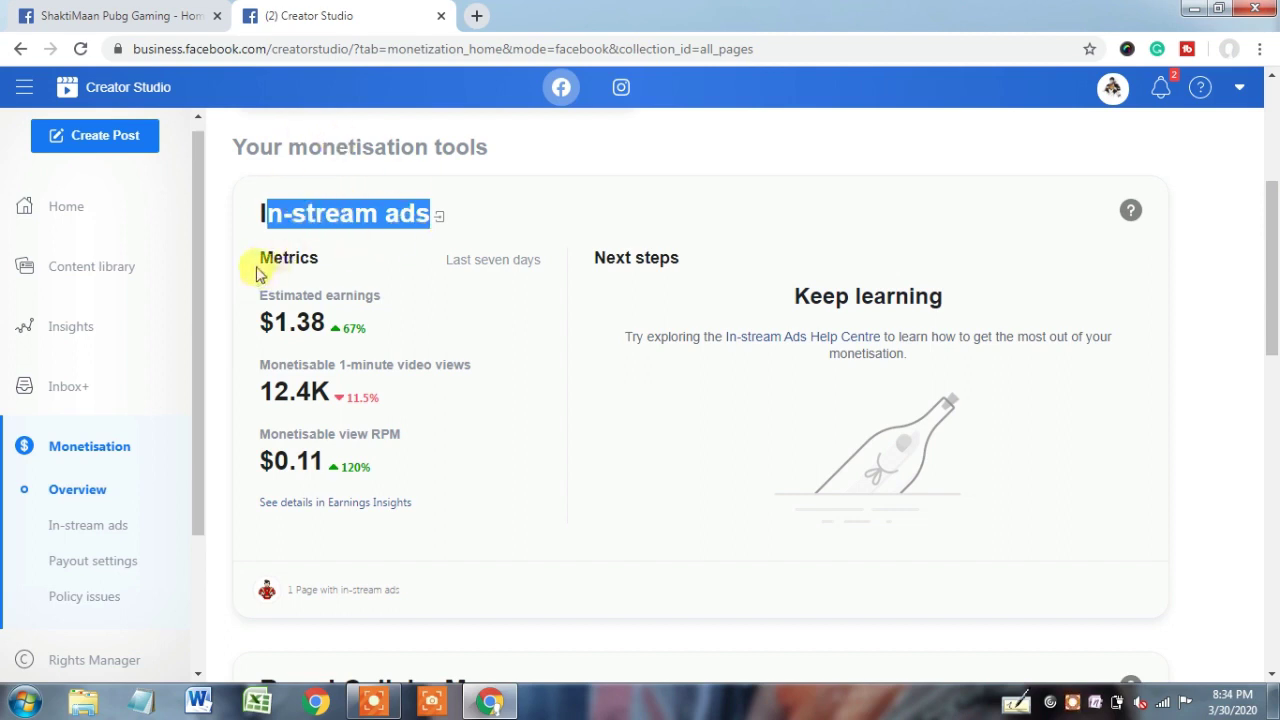
Step: Review the page's in-stream ads metrics and policy issues, and browse the monetisation status and earnings of its videos
double_click(285, 257)
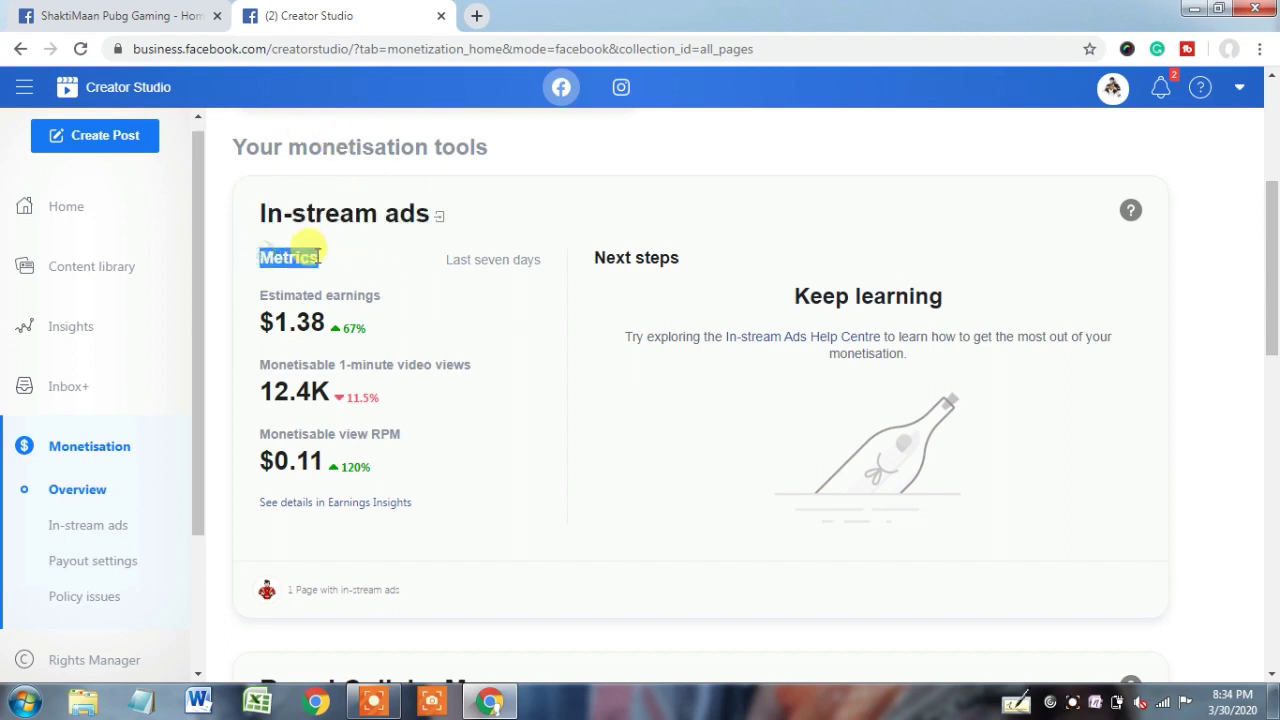
left_click(97, 597)
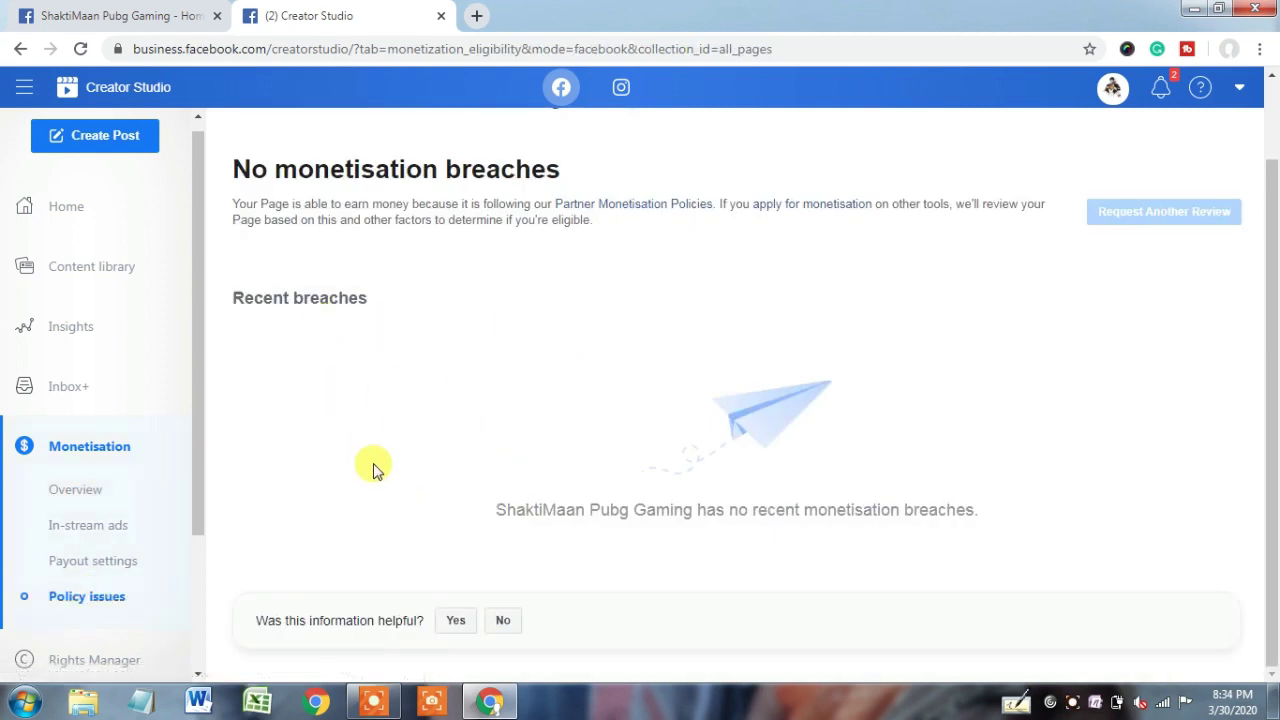
left_click(90, 534)
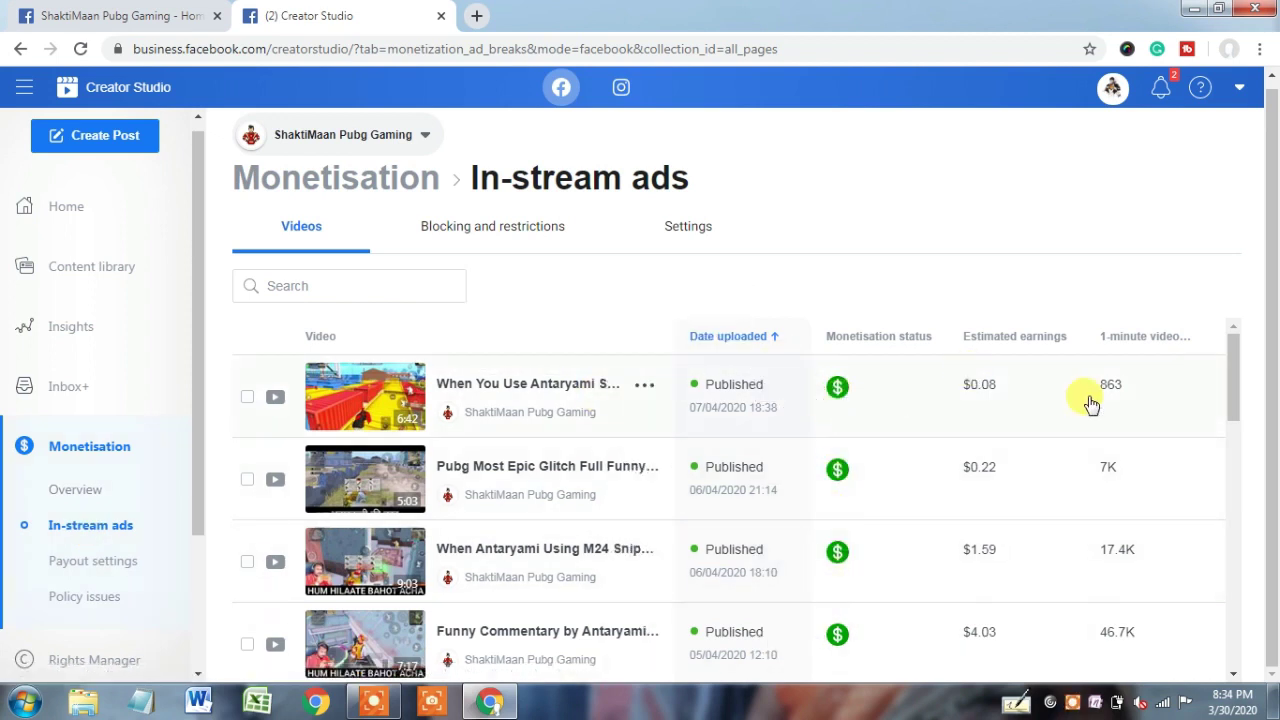
left_click_drag(1233, 388, 1230, 405)
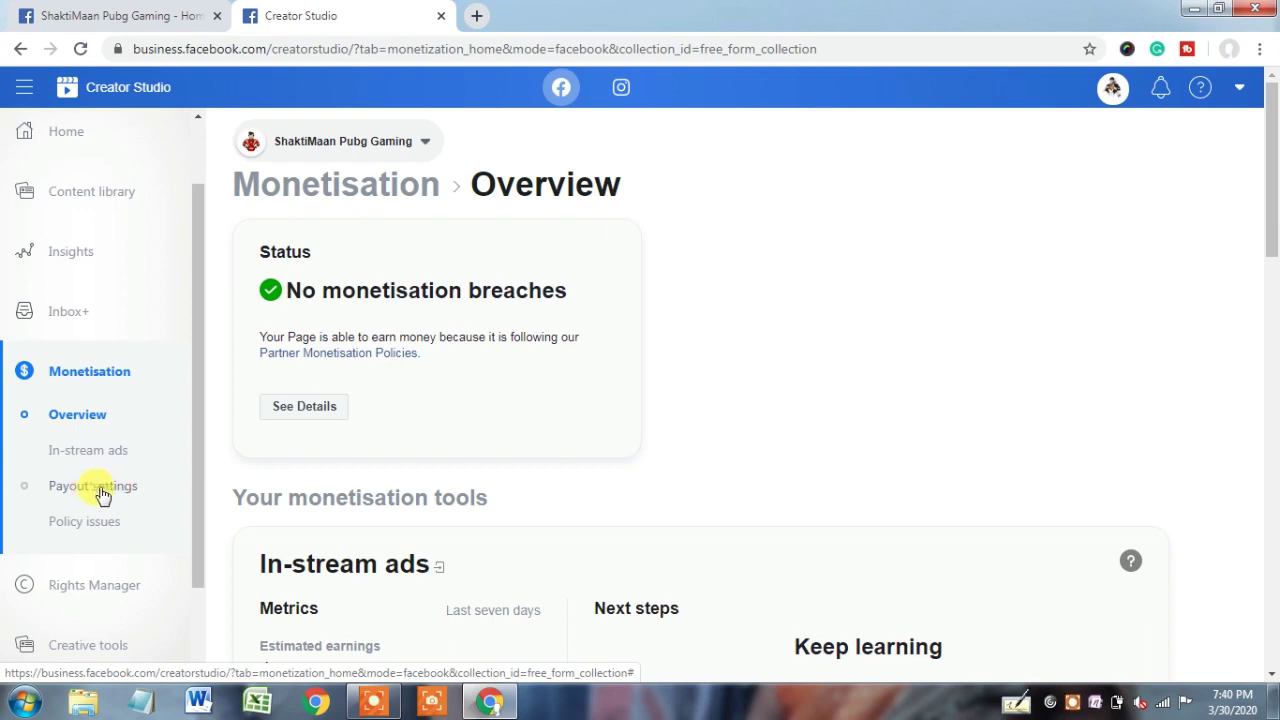
Step: Open the page's monetisation payout settings and read the notice under Payout accounts
left_click(102, 488)
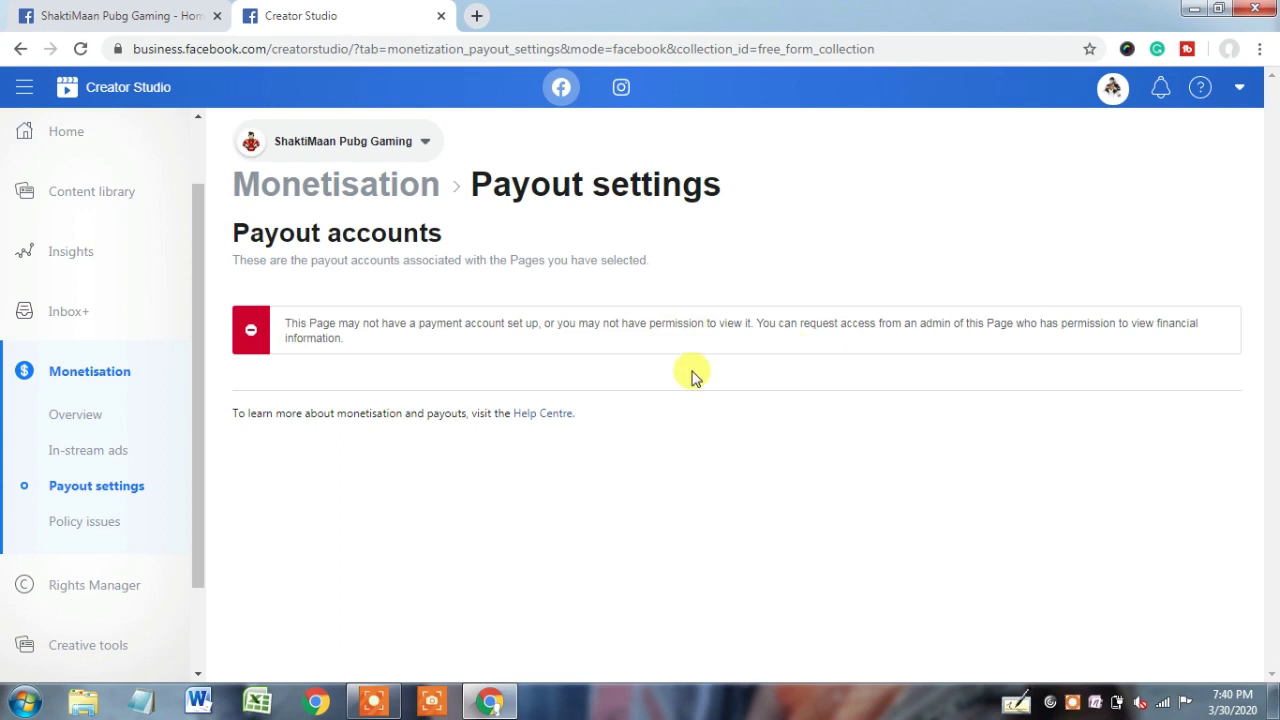
left_click_drag(287, 321, 379, 351)
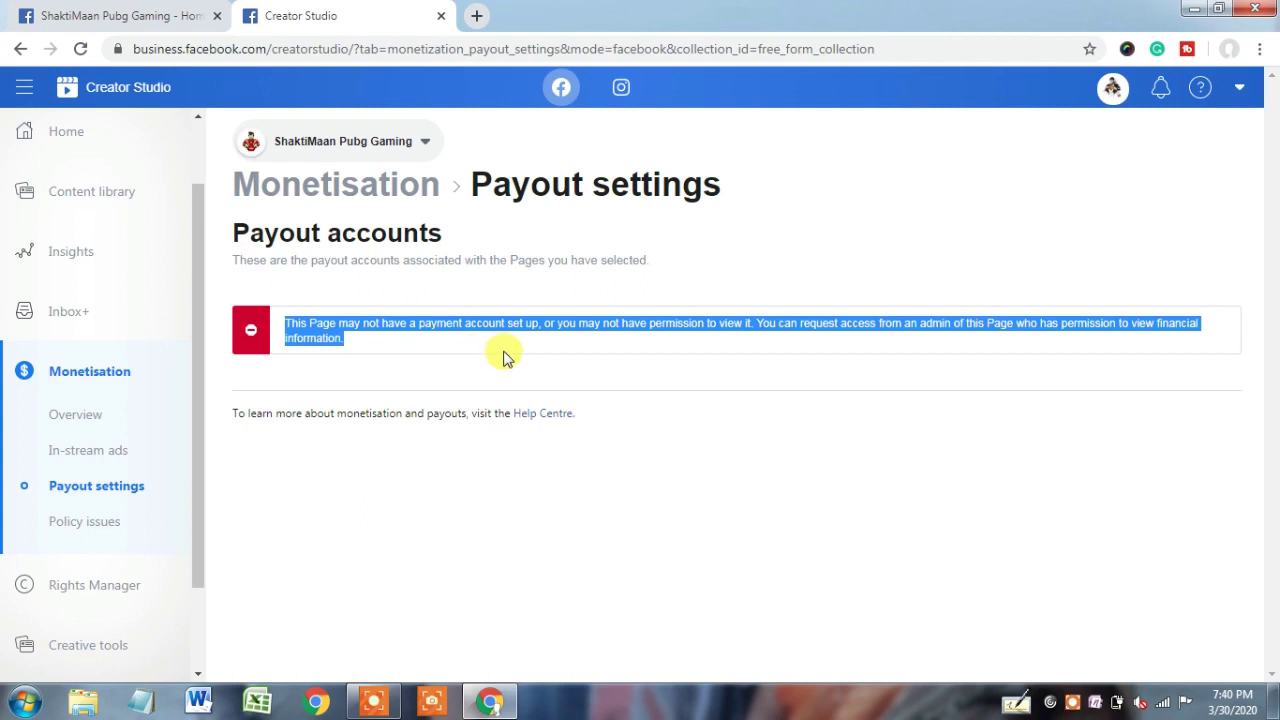
left_click(592, 358)
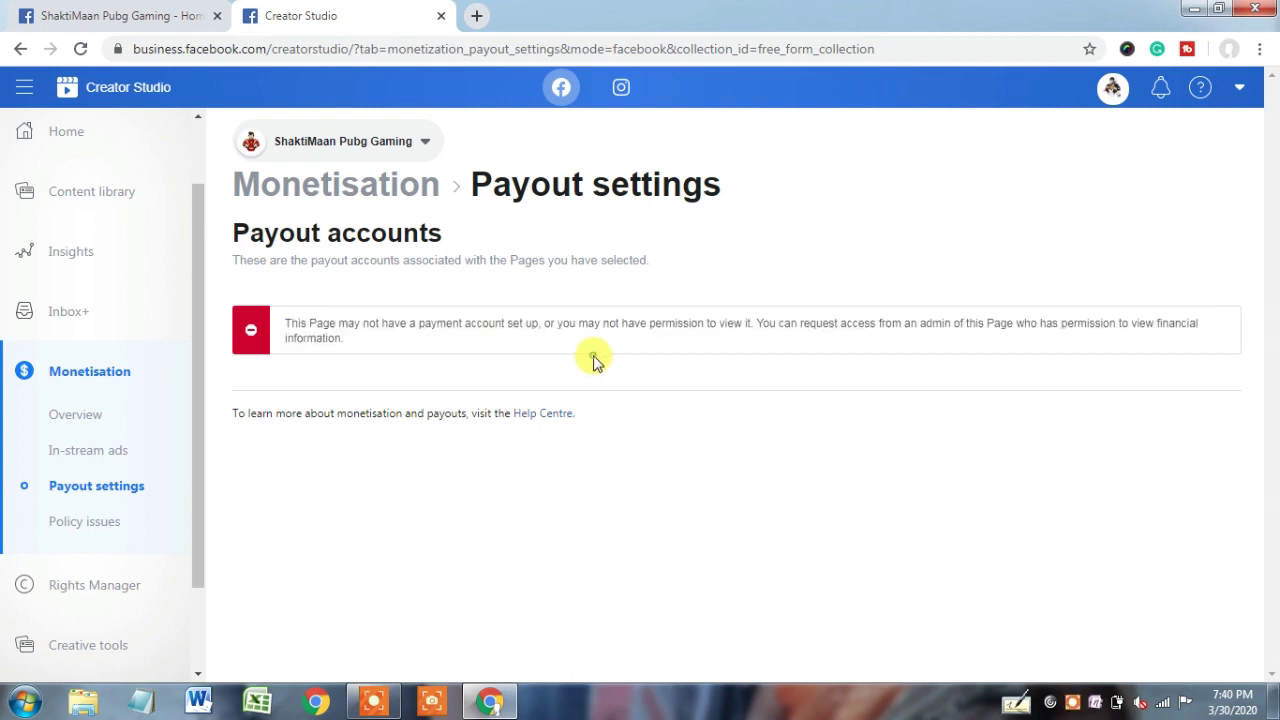
left_click_drag(286, 322, 538, 321)
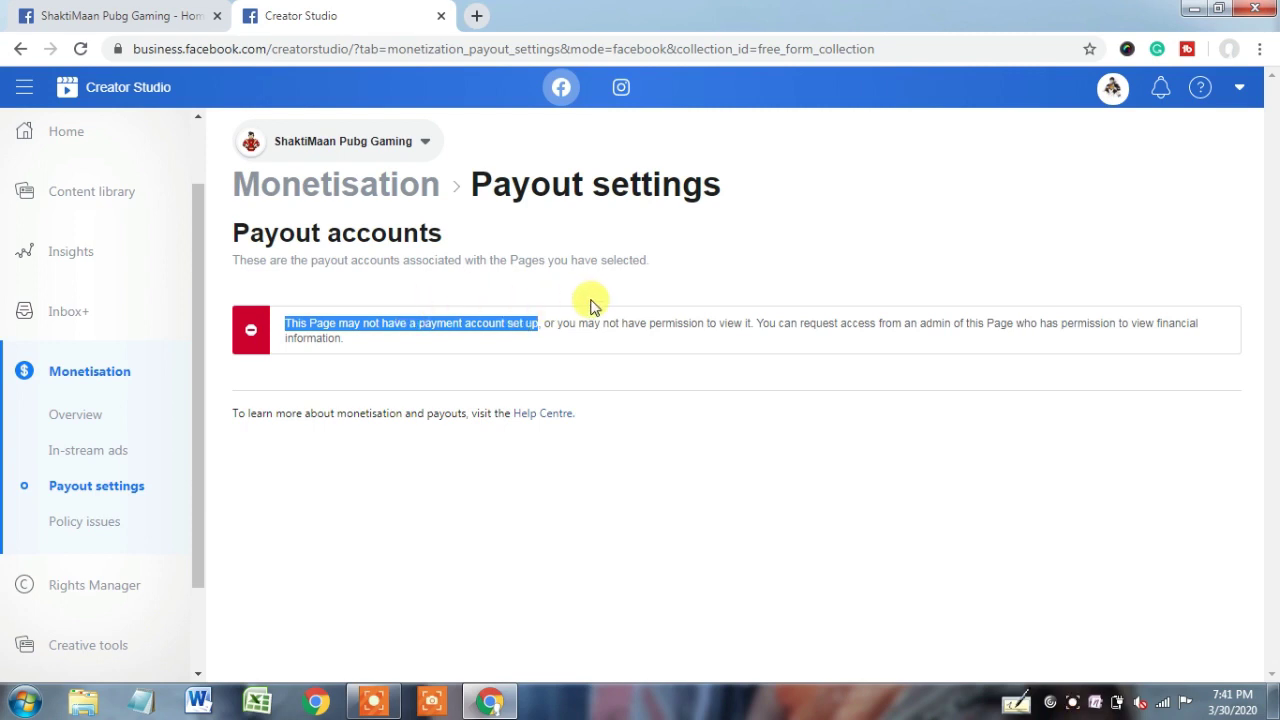
left_click(651, 337)
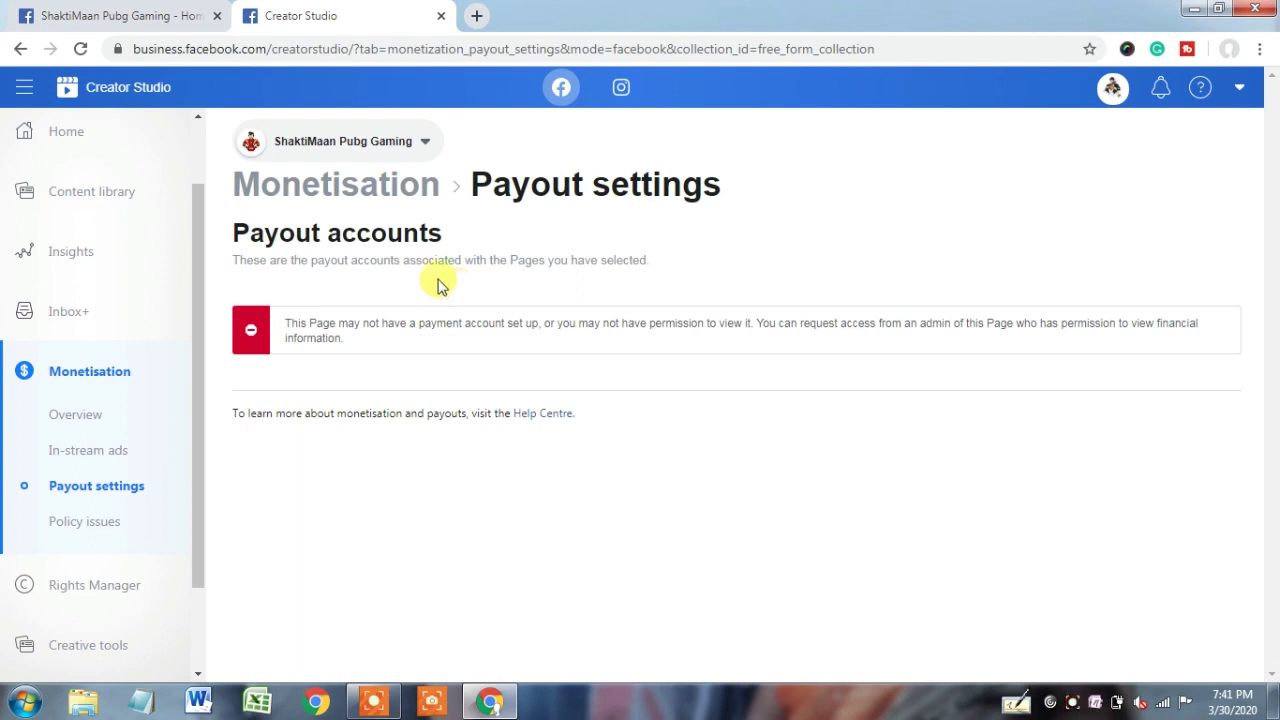
Step: Check the page's in-stream ads video list and its policy issues
left_click(98, 454)
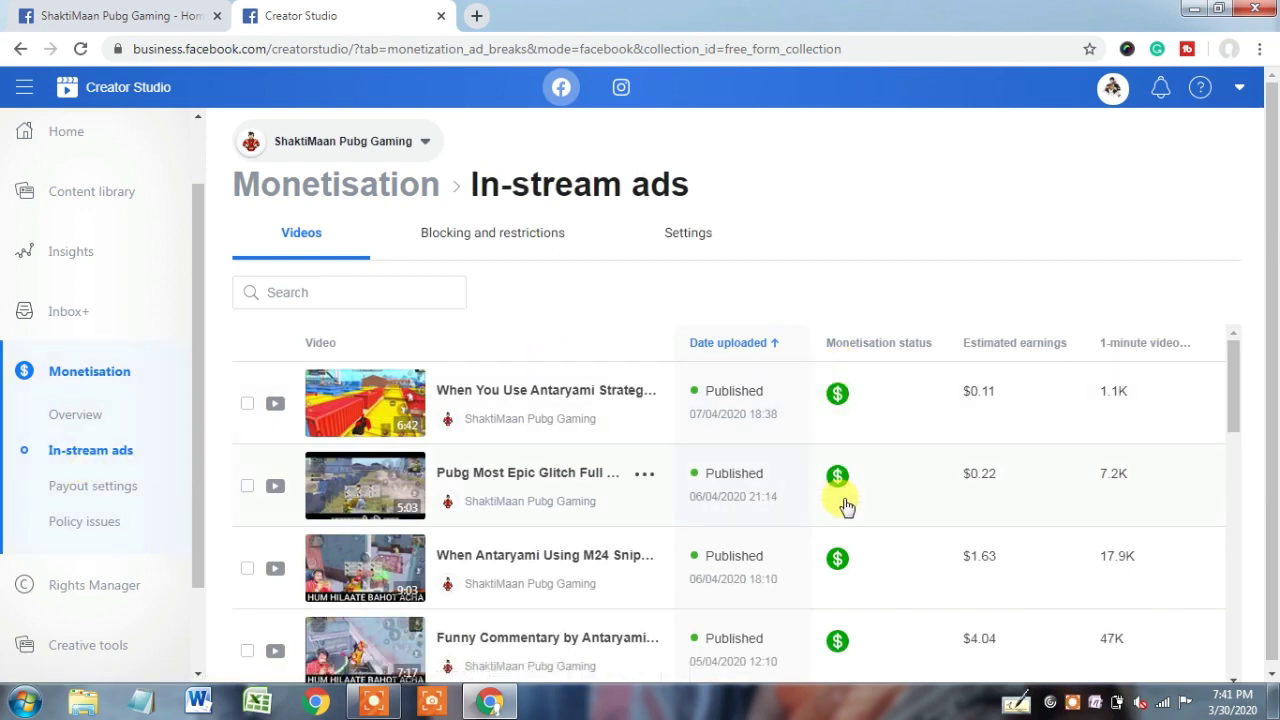
left_click(78, 522)
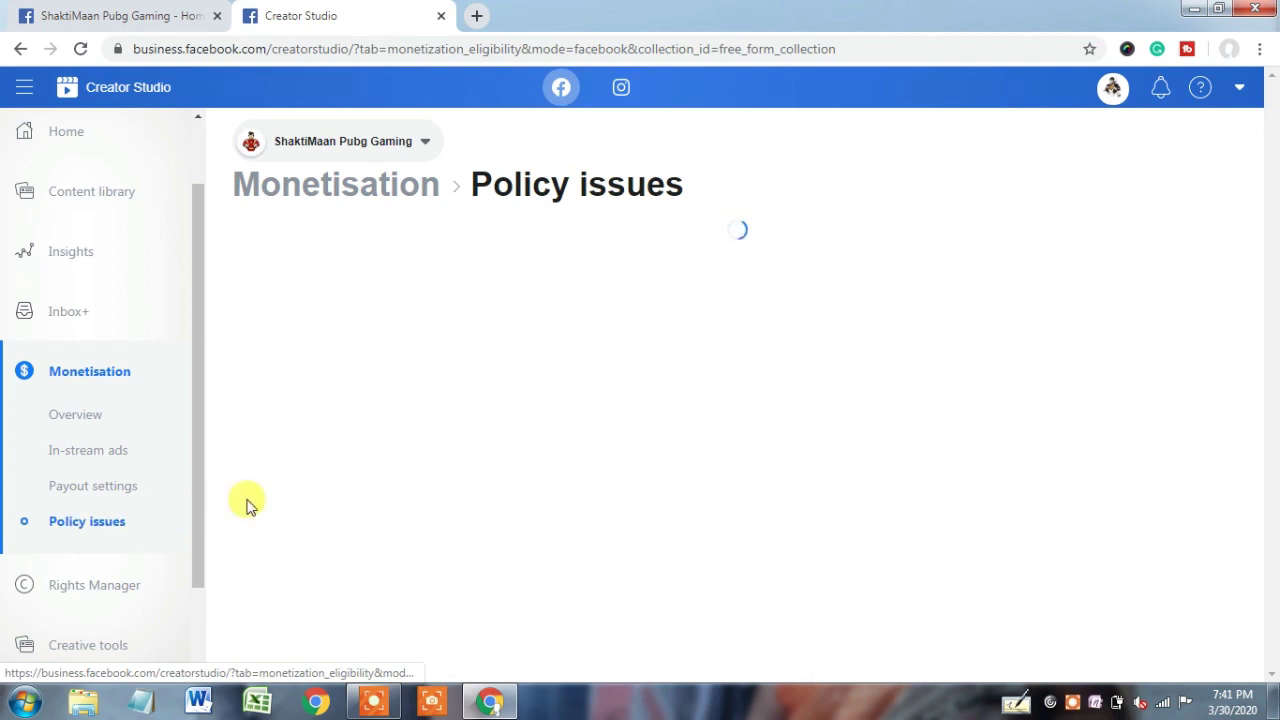
Step: Switch to the Facebook page and open its Page quality report
left_click(160, 15)
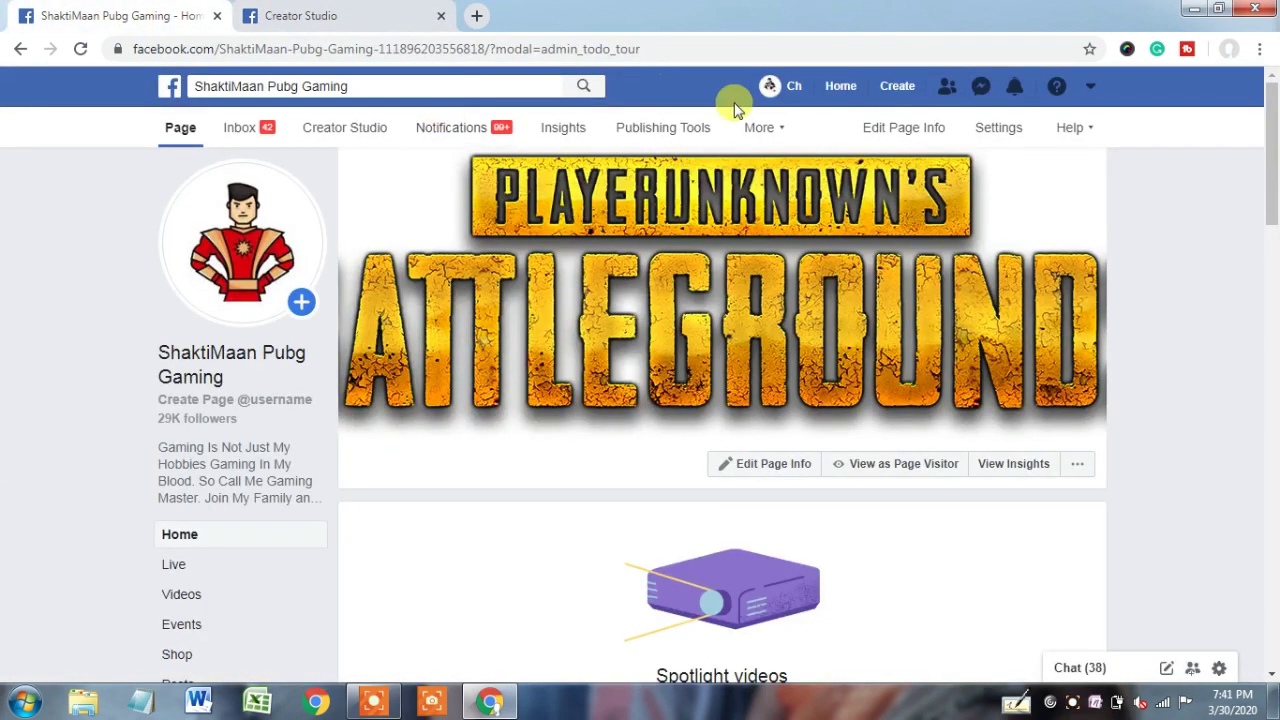
left_click(772, 146)
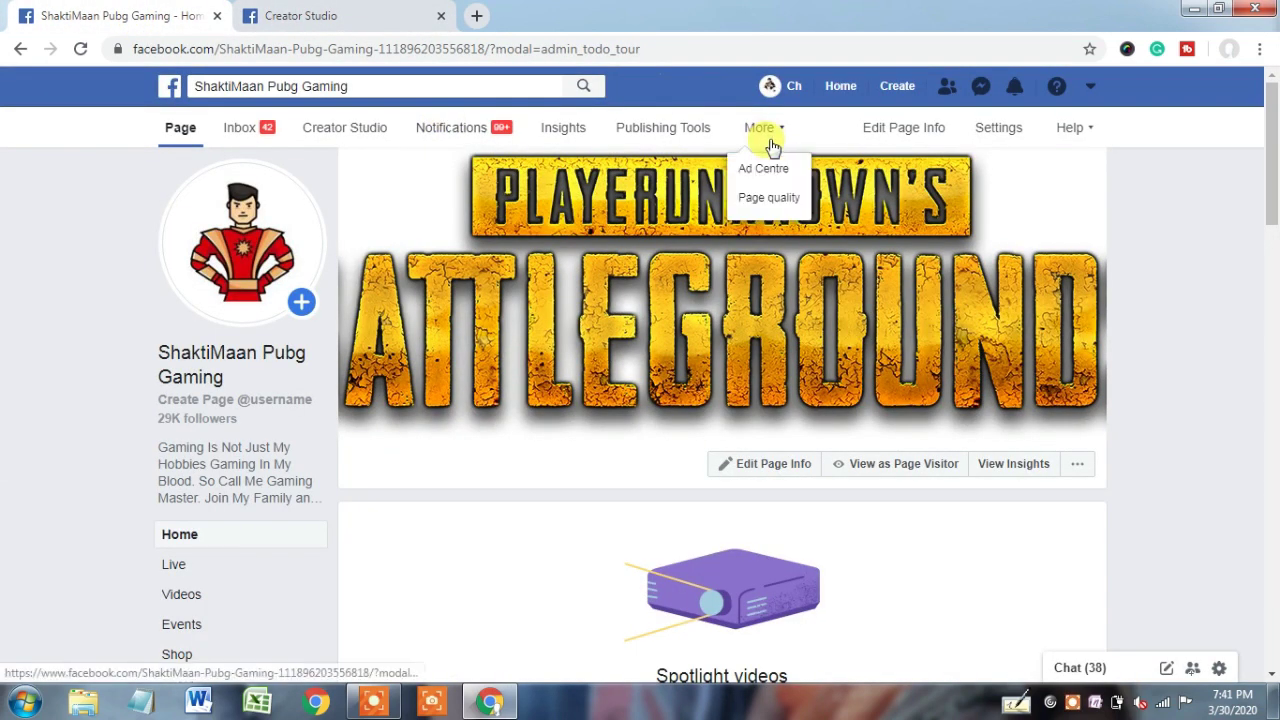
left_click(772, 198)
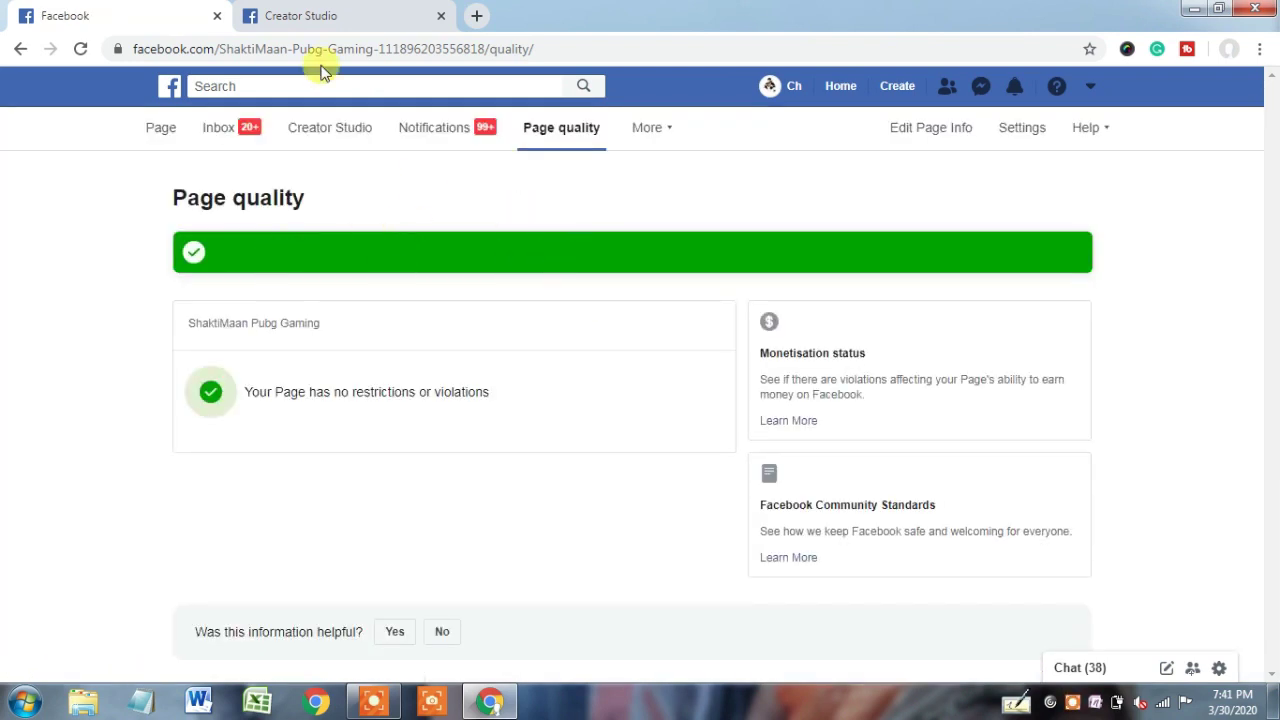
Step: Compare Creator Studio's policy issues with the Page quality report and reopen the payout settings
left_click(305, 8)
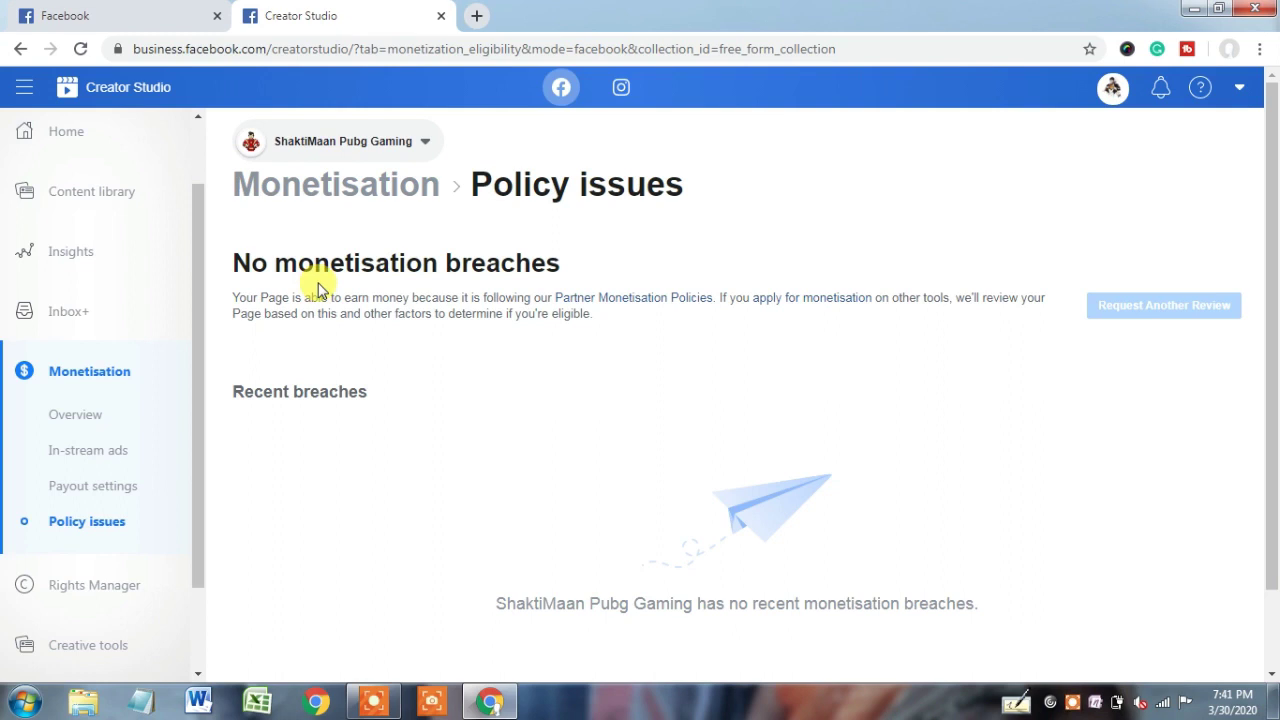
left_click(145, 10)
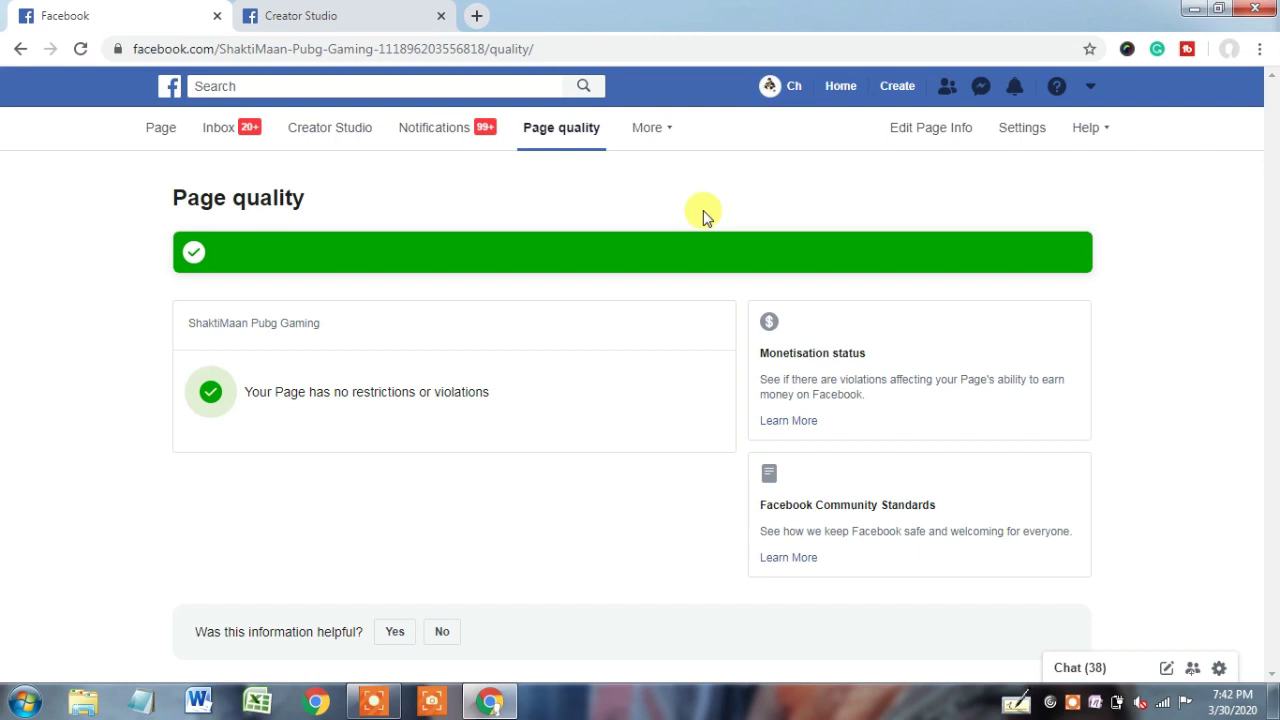
left_click(368, 10)
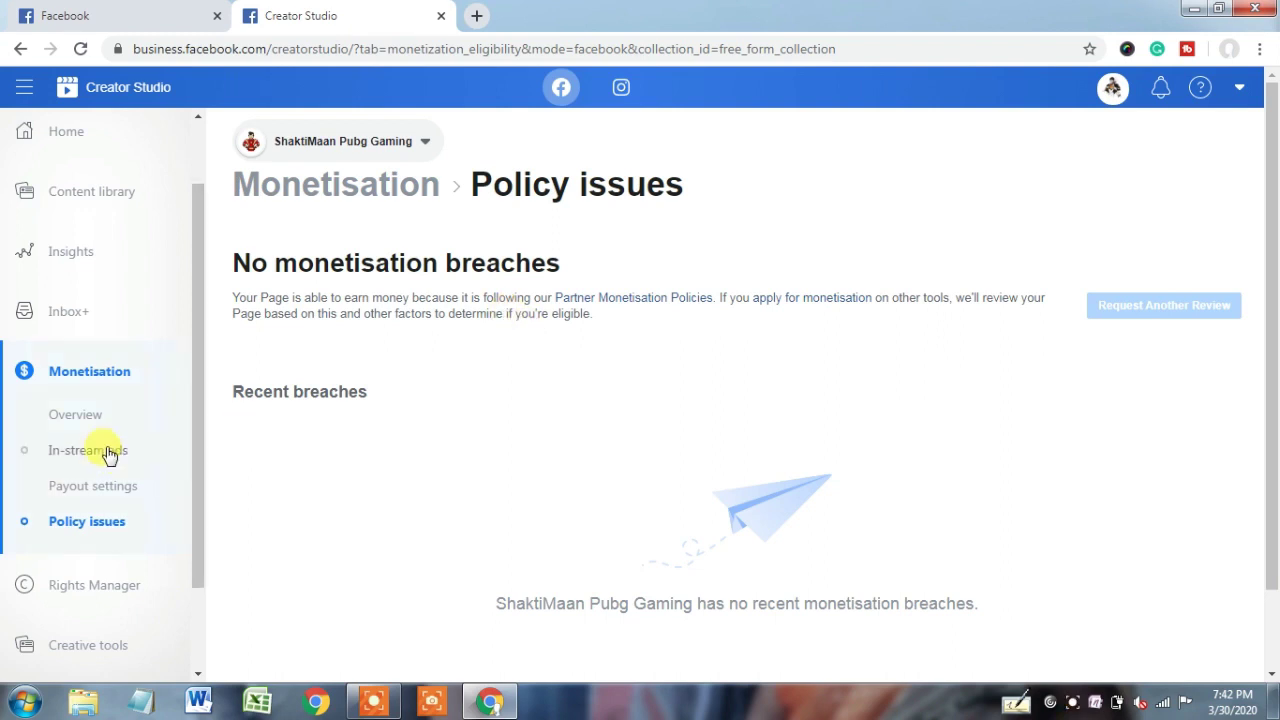
left_click(106, 488)
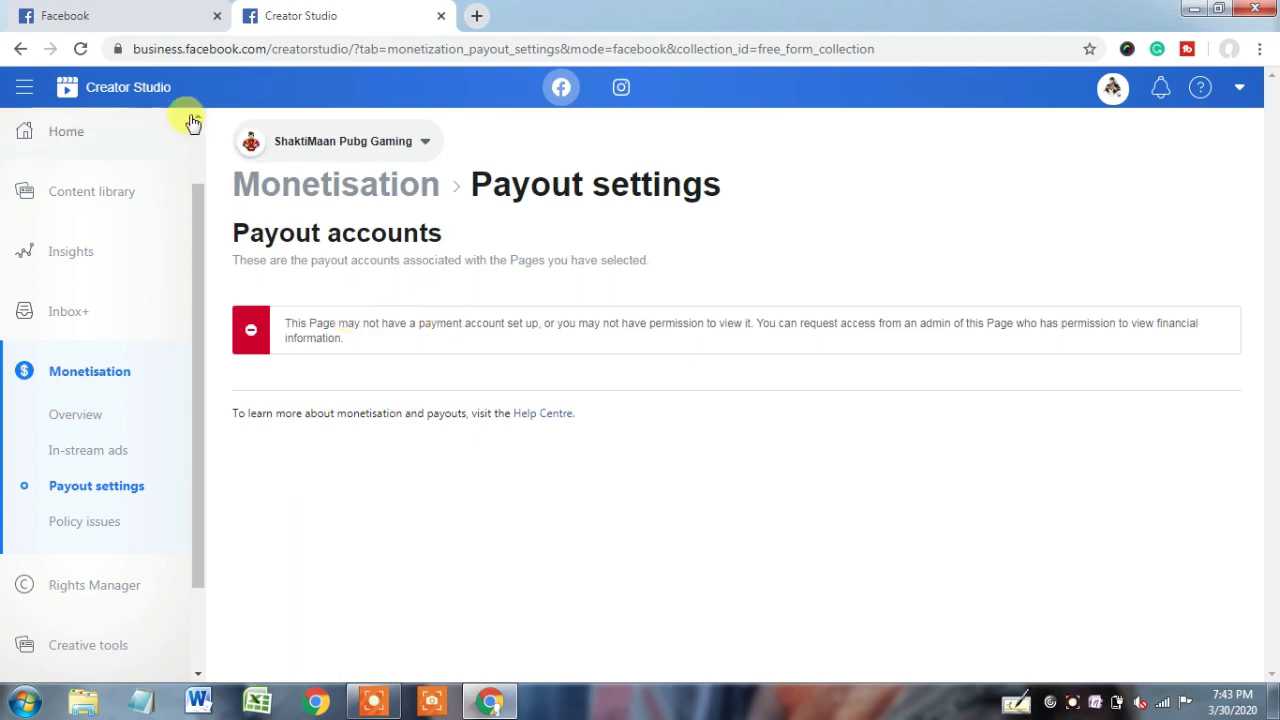
Step: Return to Facebook's home page and open the Payouts section of the account settings
left_click(138, 18)
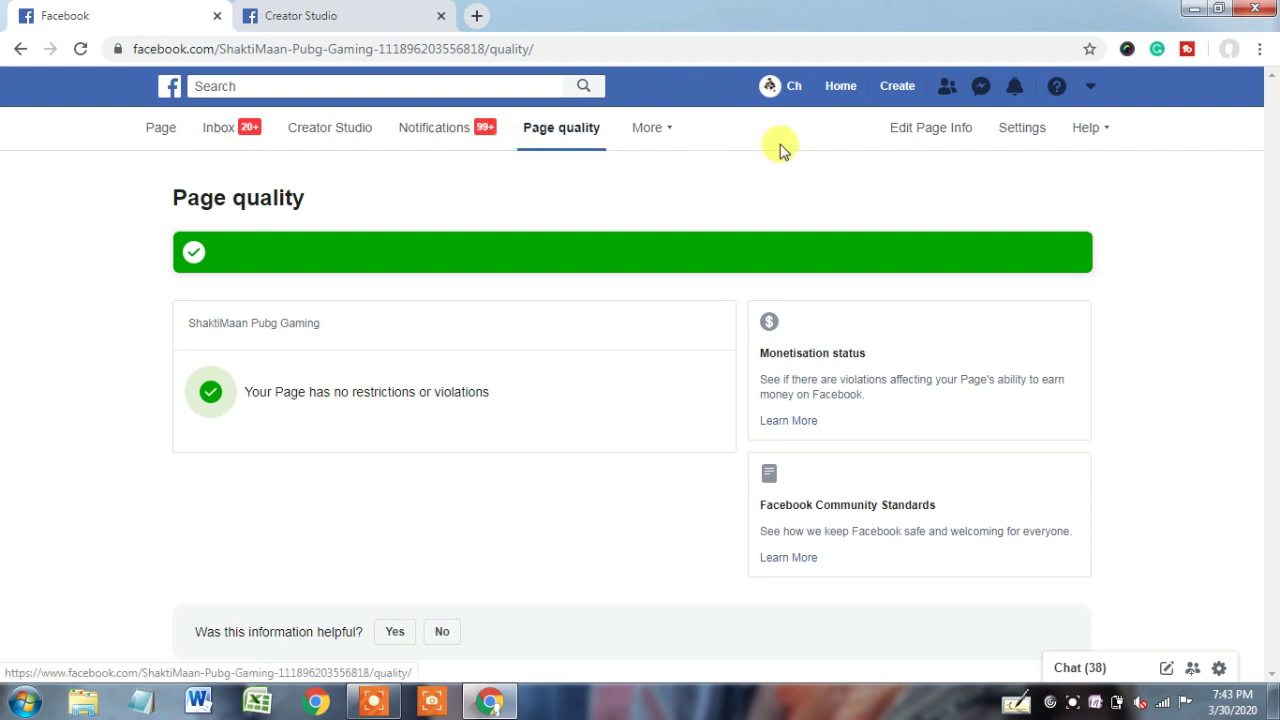
left_click(845, 92)
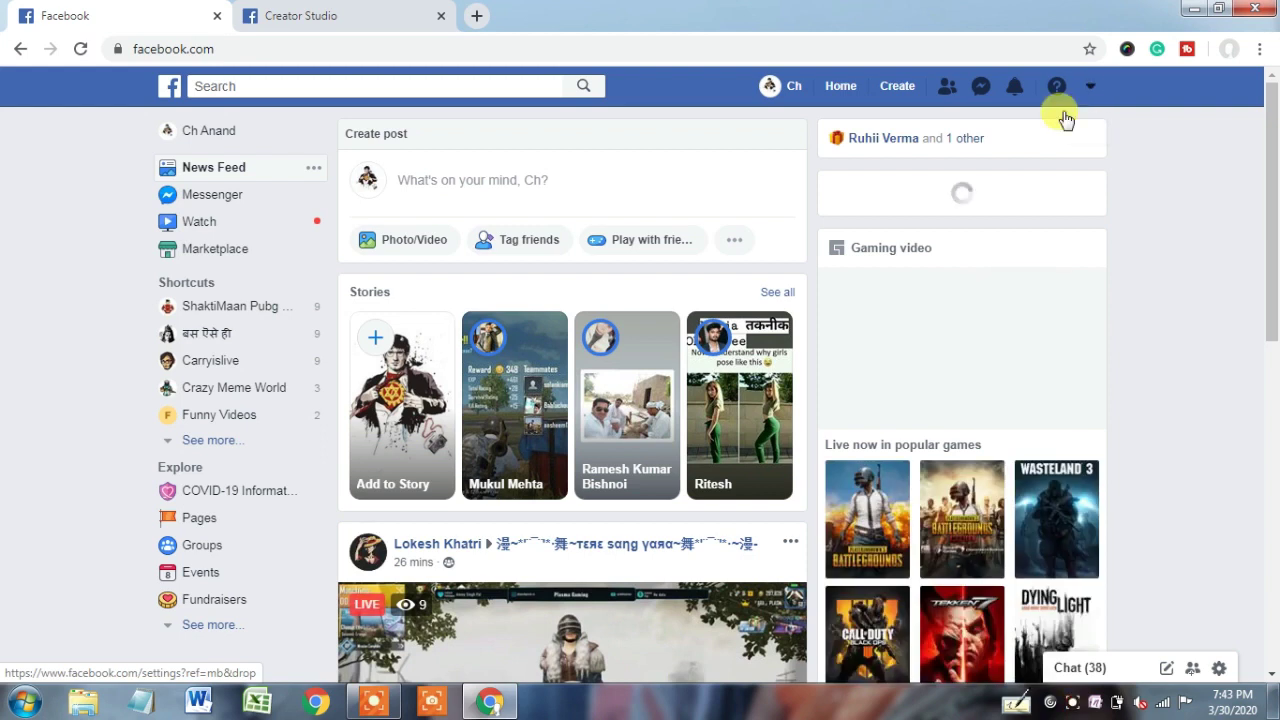
left_click(1090, 90)
left_click(1090, 91)
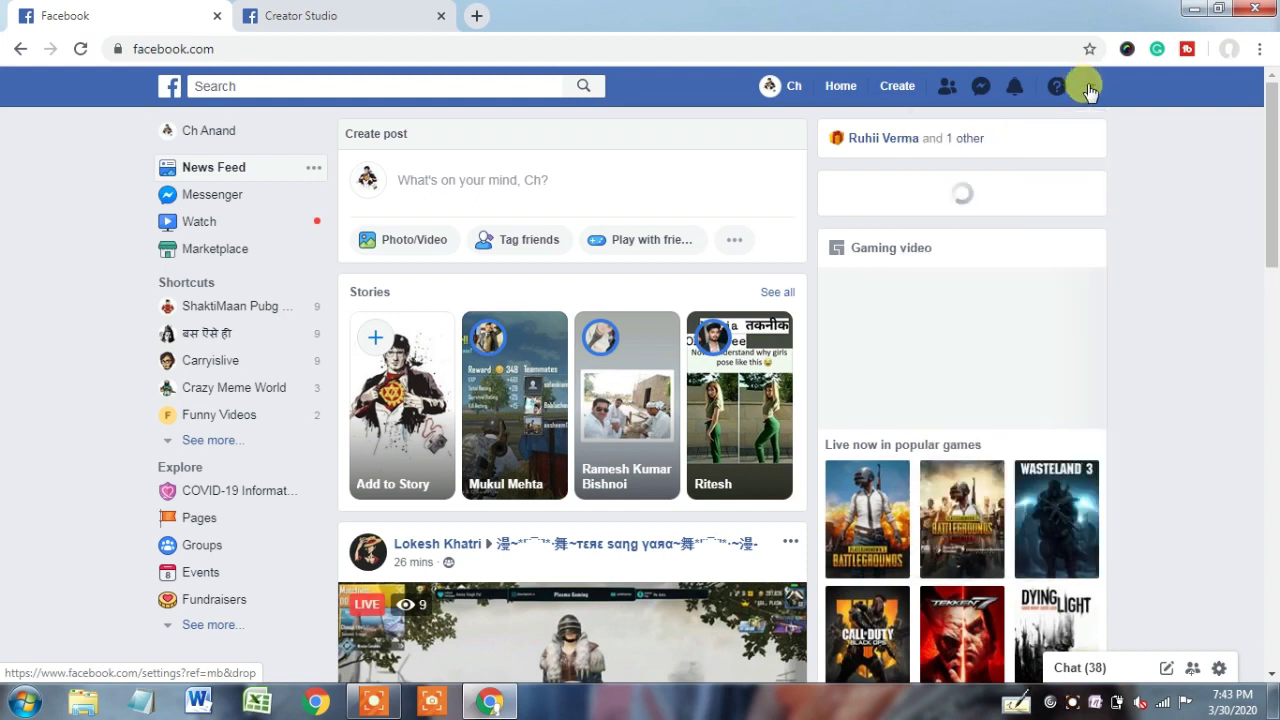
left_click(1090, 91)
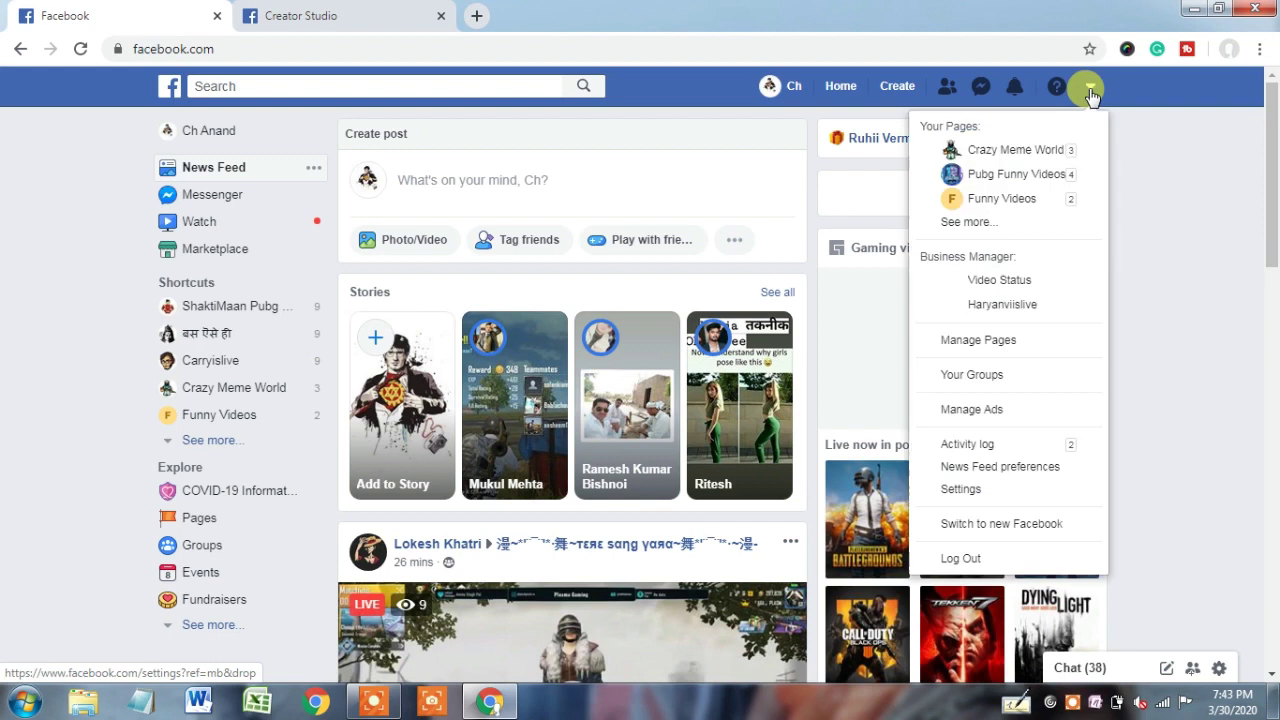
left_click(968, 495)
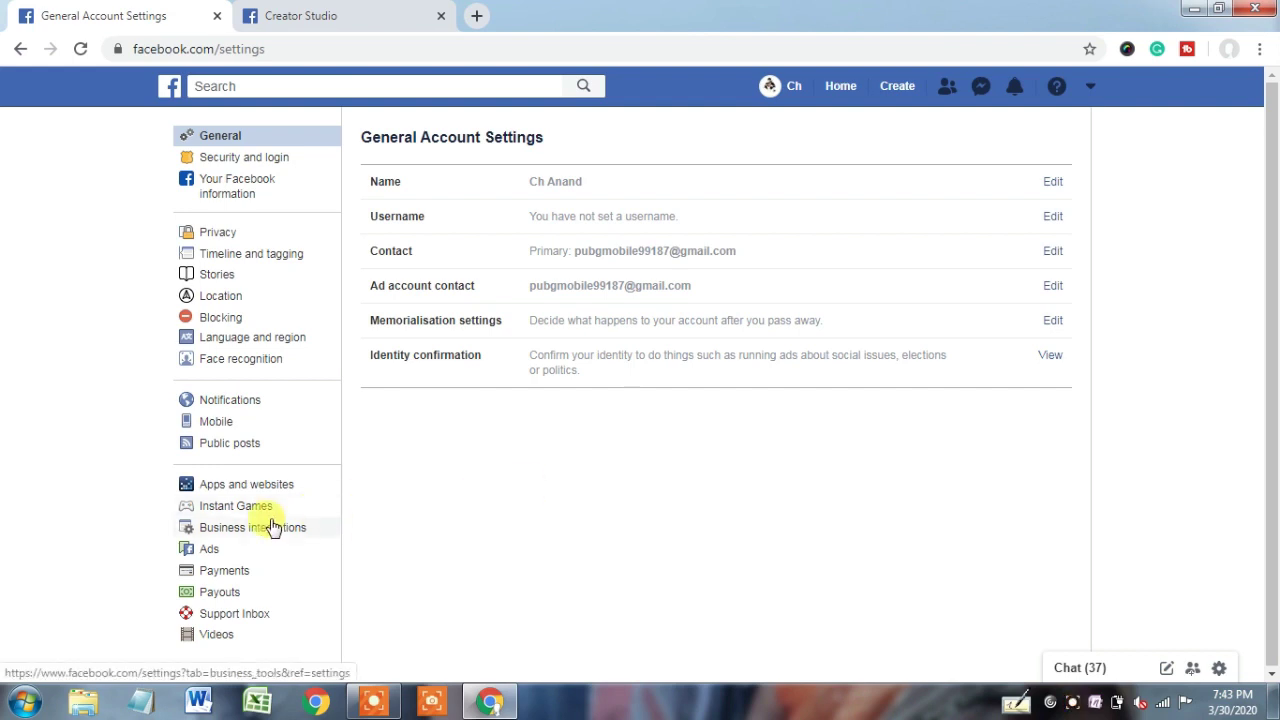
left_click(222, 597)
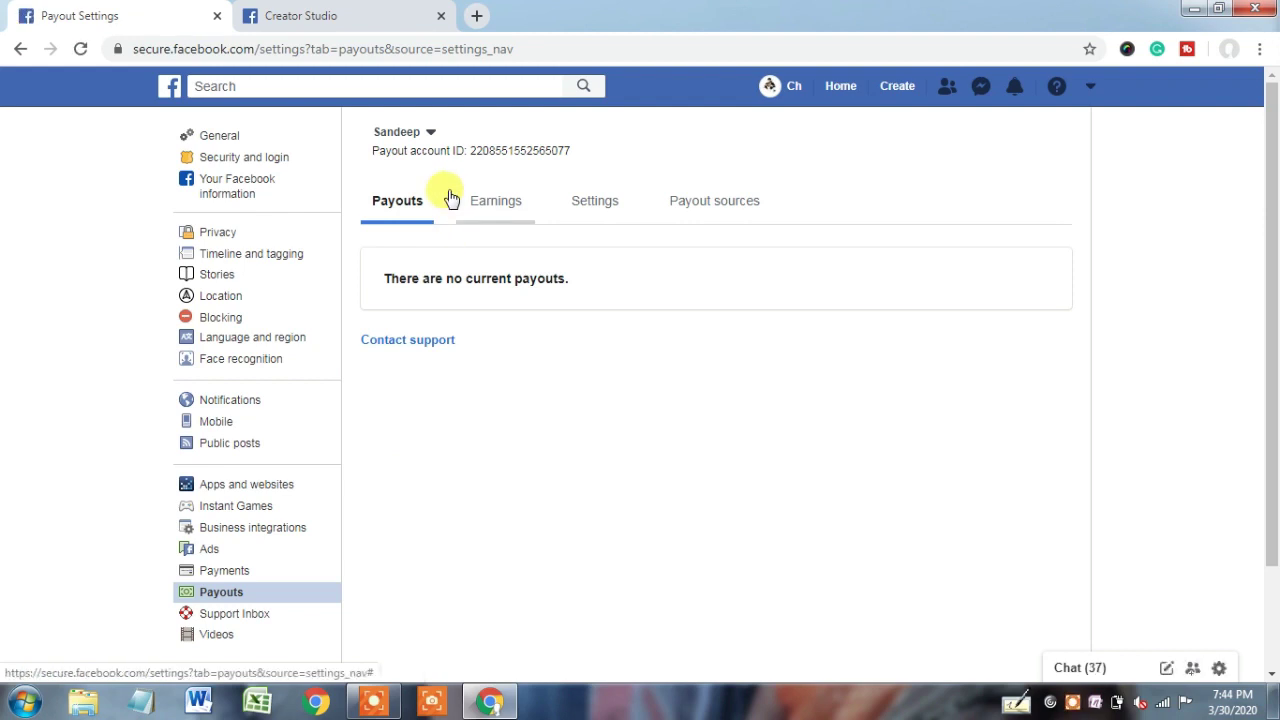
Step: Switch to the second payout account in the list and check its current payouts
left_click(427, 137)
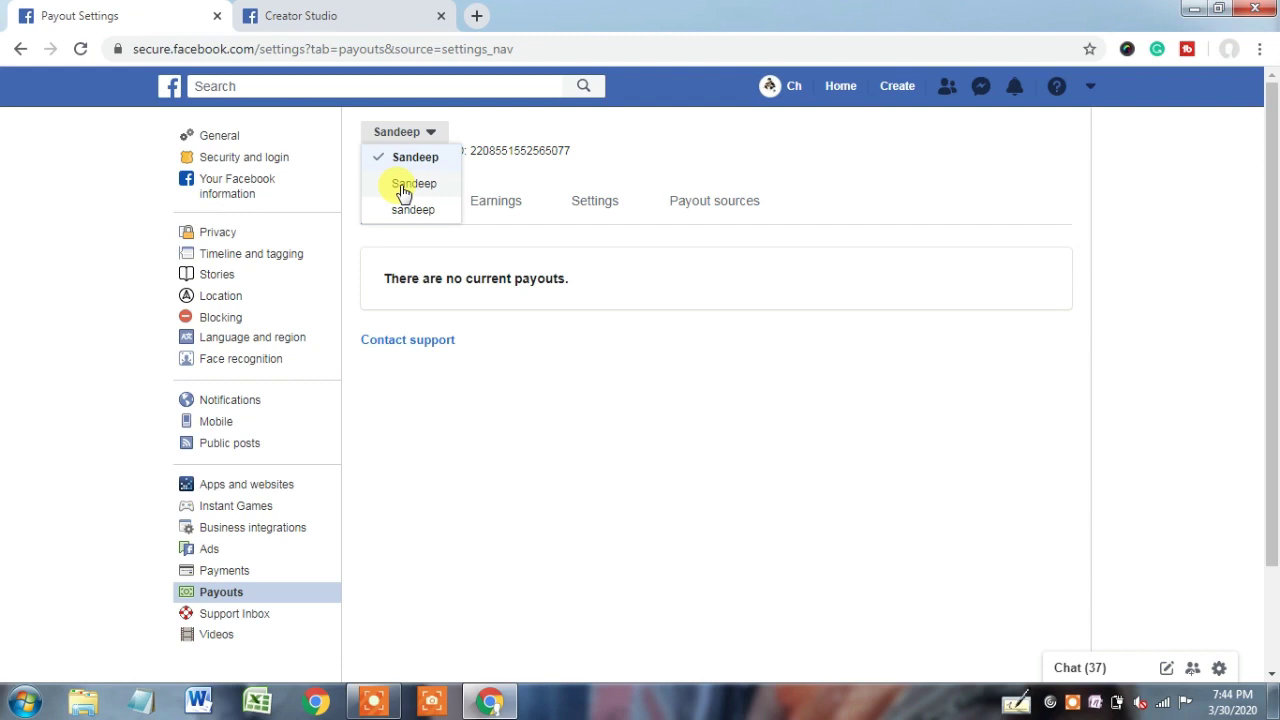
left_click(404, 186)
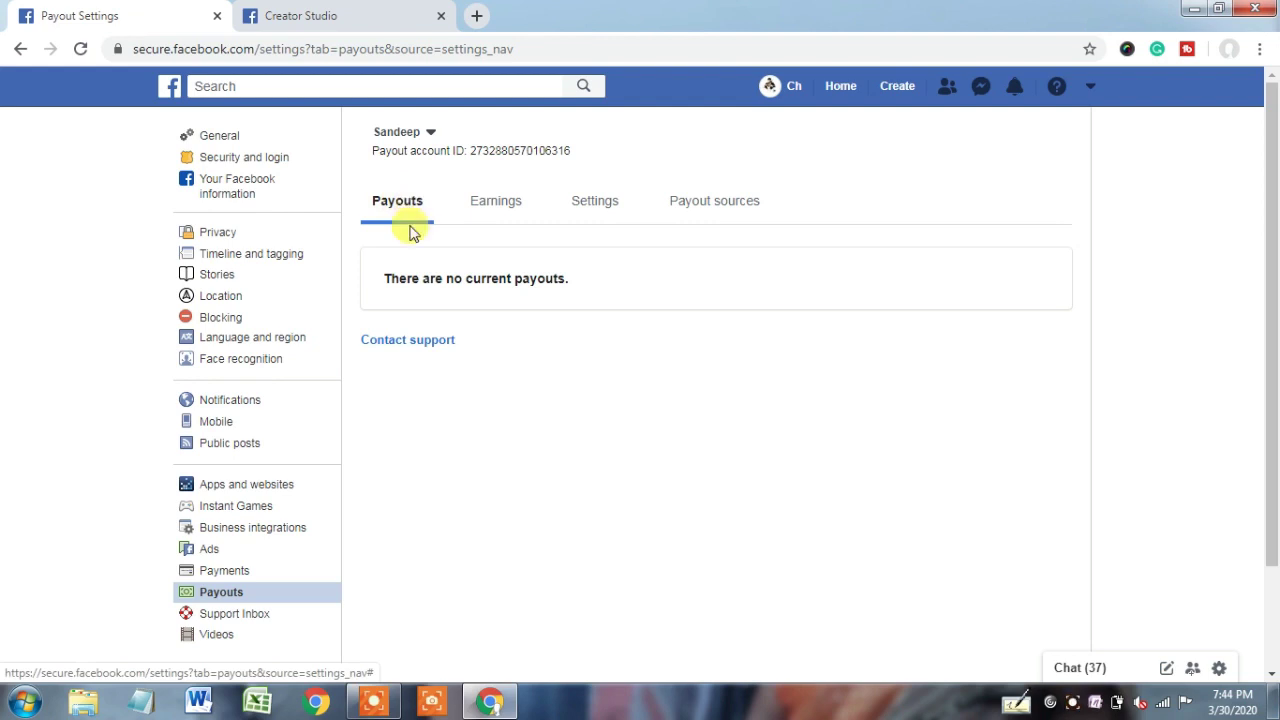
left_click_drag(381, 277, 586, 294)
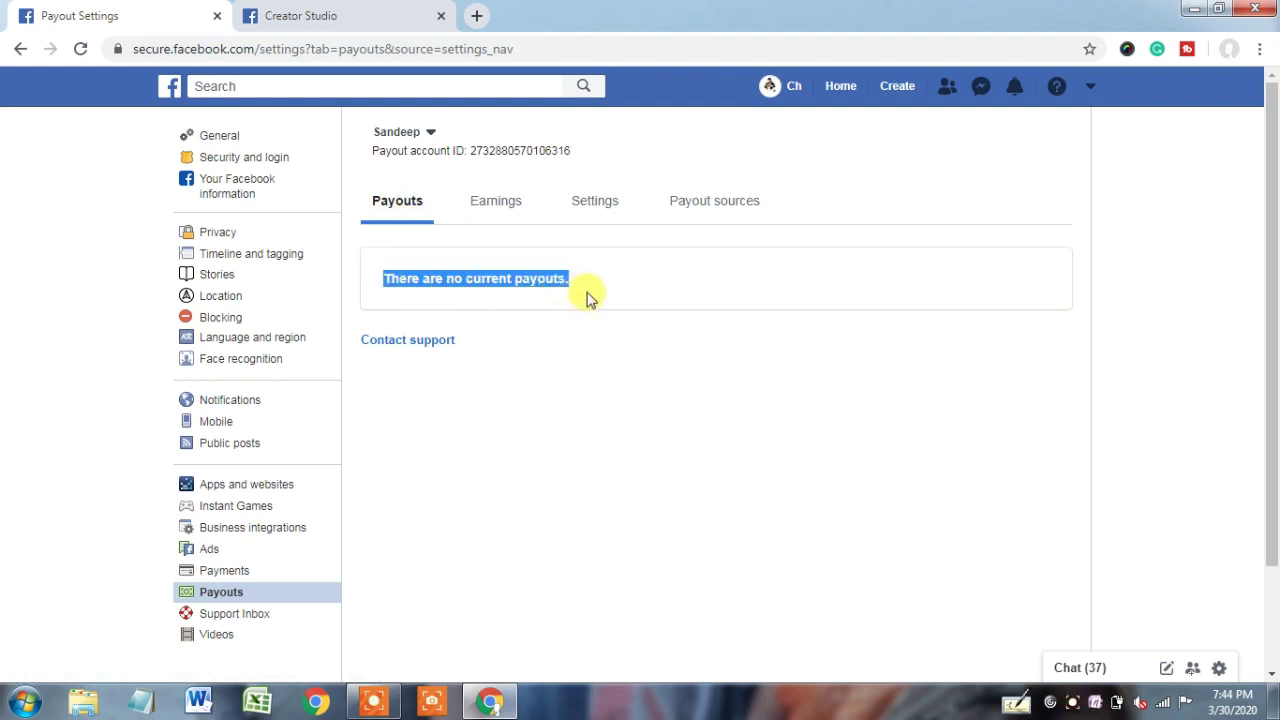
Step: Open the payout account's earnings and review the payment status of the ShaktiMaan Pubg Gaming entries
left_click(505, 208)
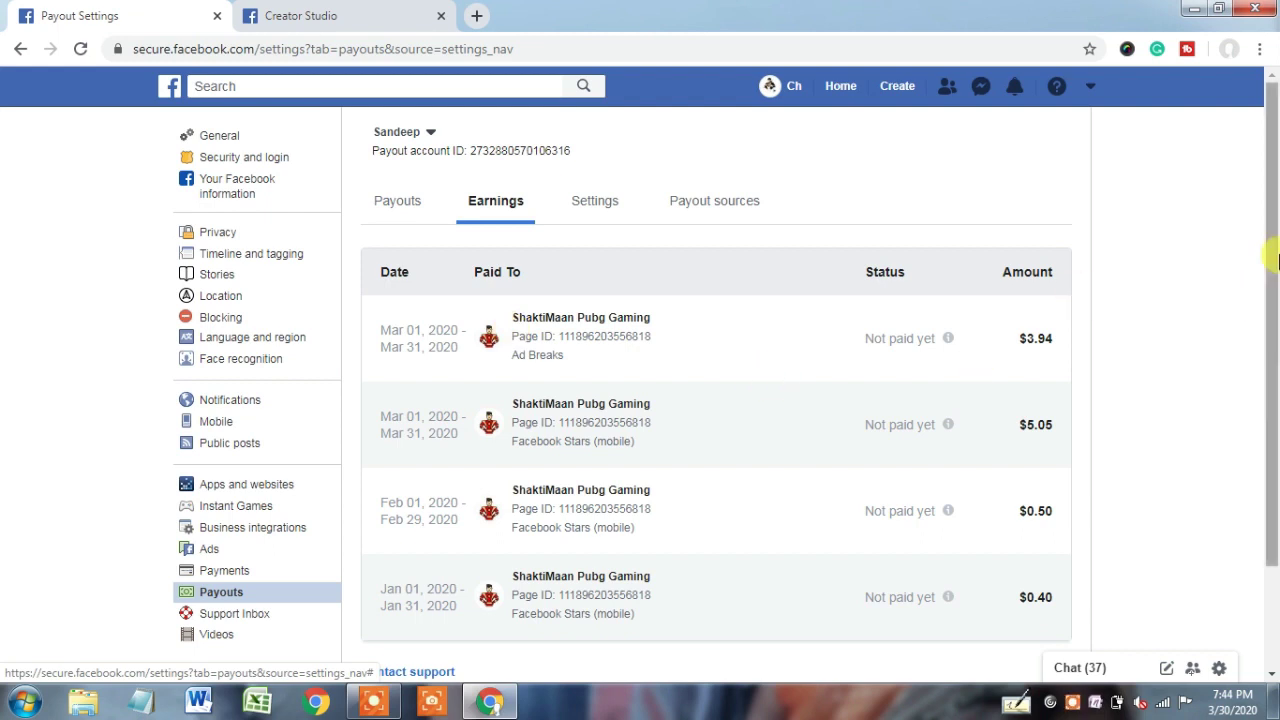
left_click_drag(1271, 251, 1277, 295)
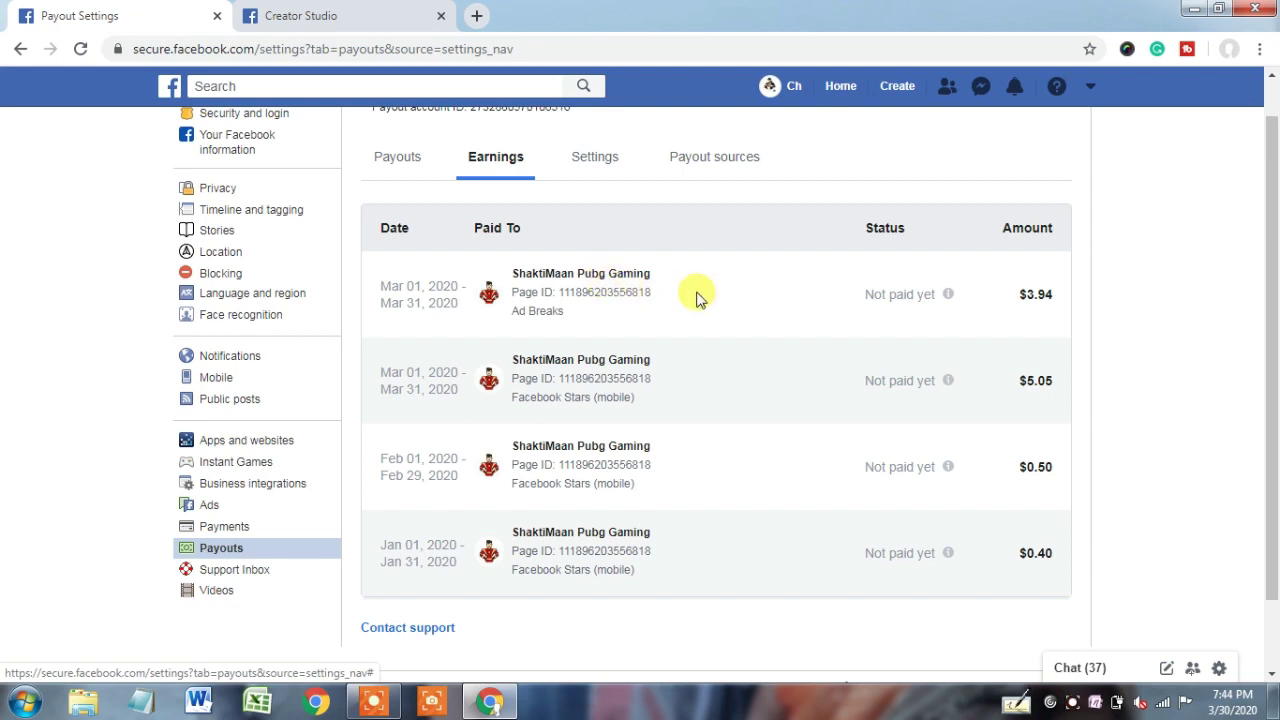
left_click_drag(860, 293, 940, 300)
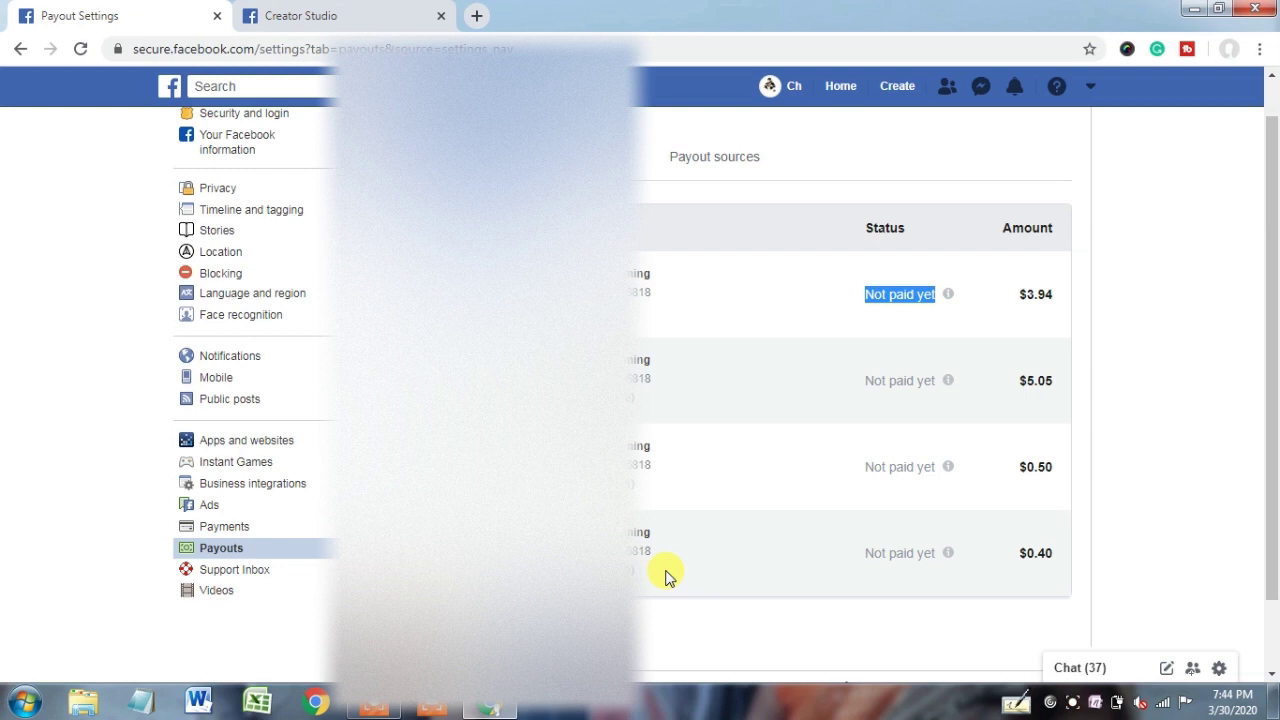
Step: Check the payout account's settings against Creator Studio's payout settings and return to the earnings list
left_click(572, 157)
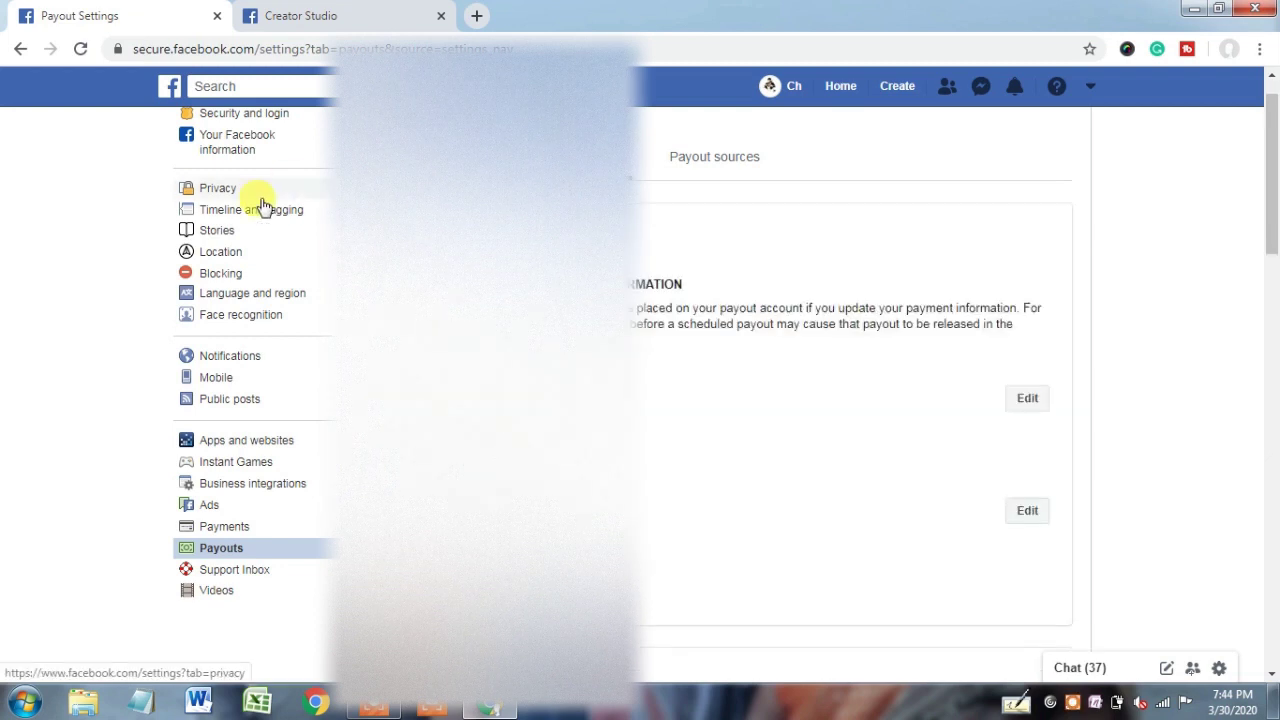
left_click(328, 8)
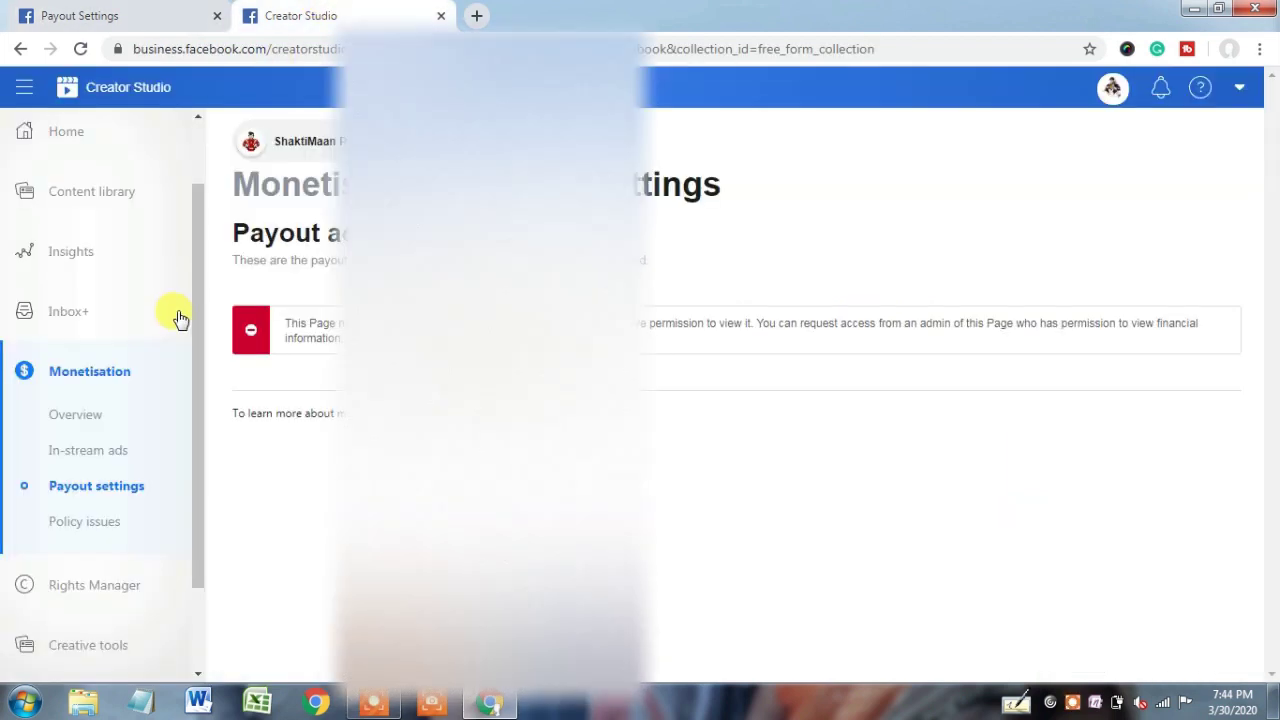
left_click(46, 12)
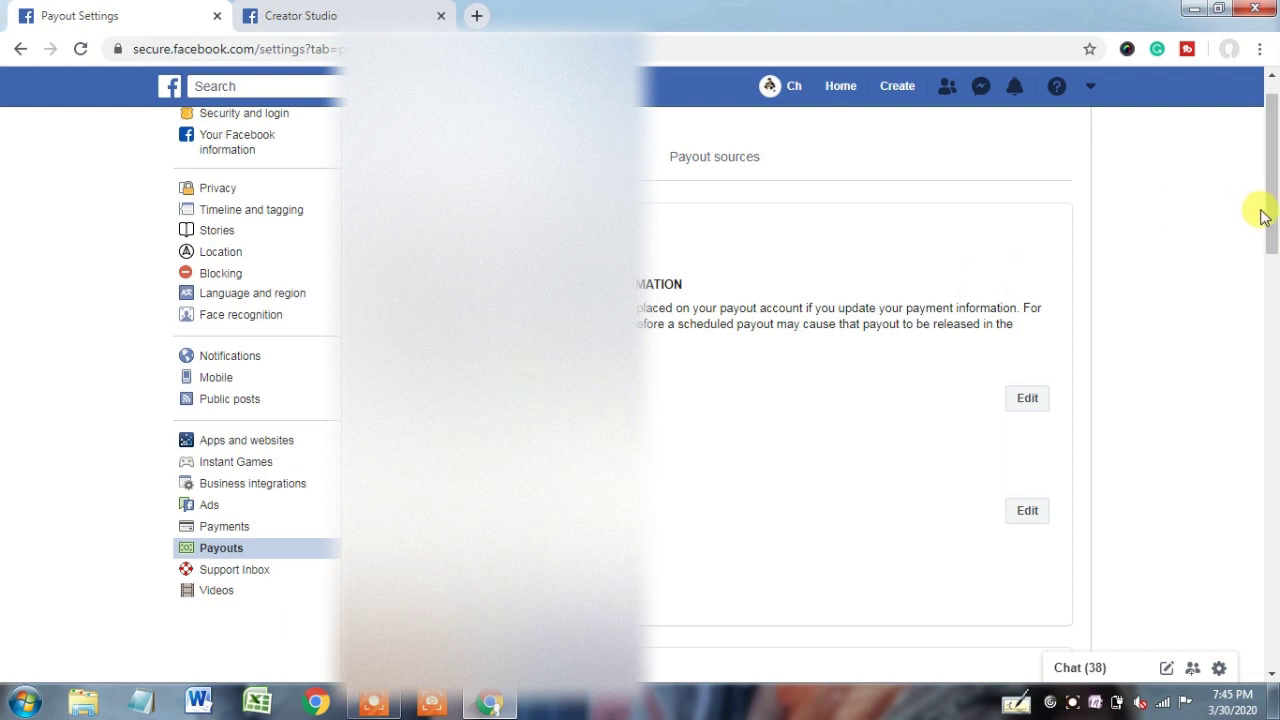
left_click_drag(1271, 206, 1270, 110)
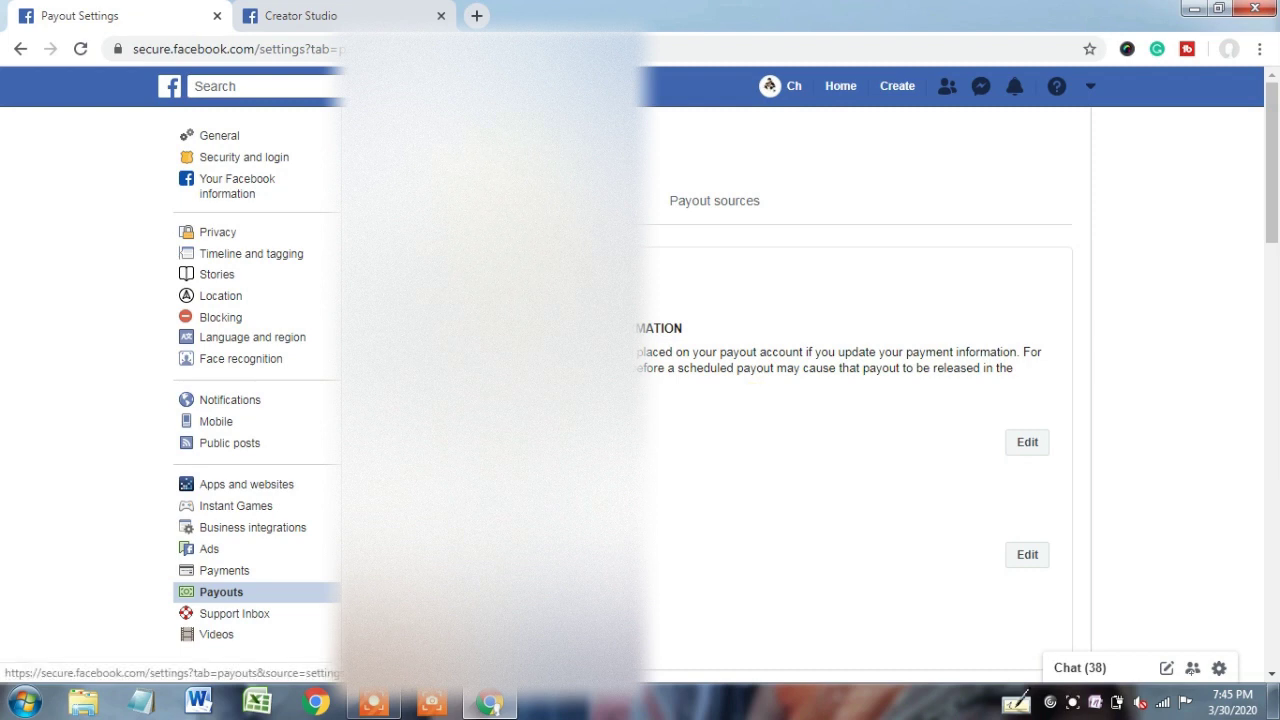
left_click(300, 592)
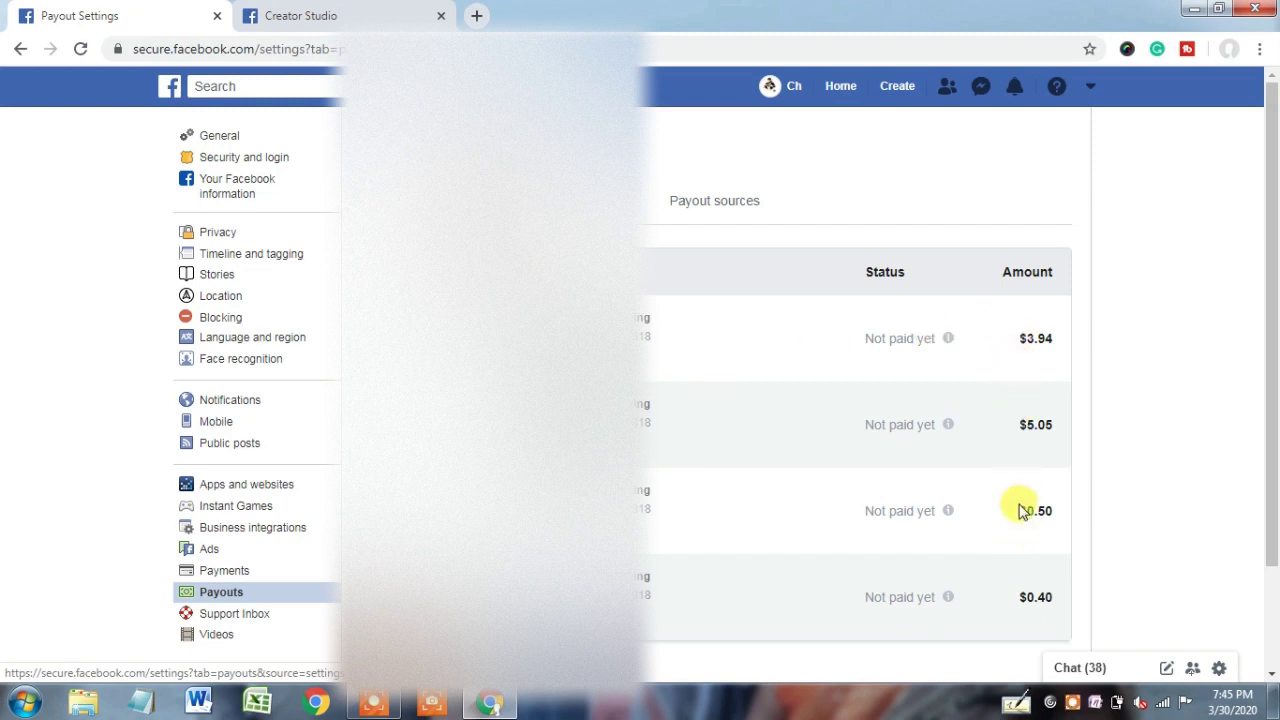
Step: Check the payout account's payout sources and current payouts, and return to Creator Studio's payout settings
left_click(707, 214)
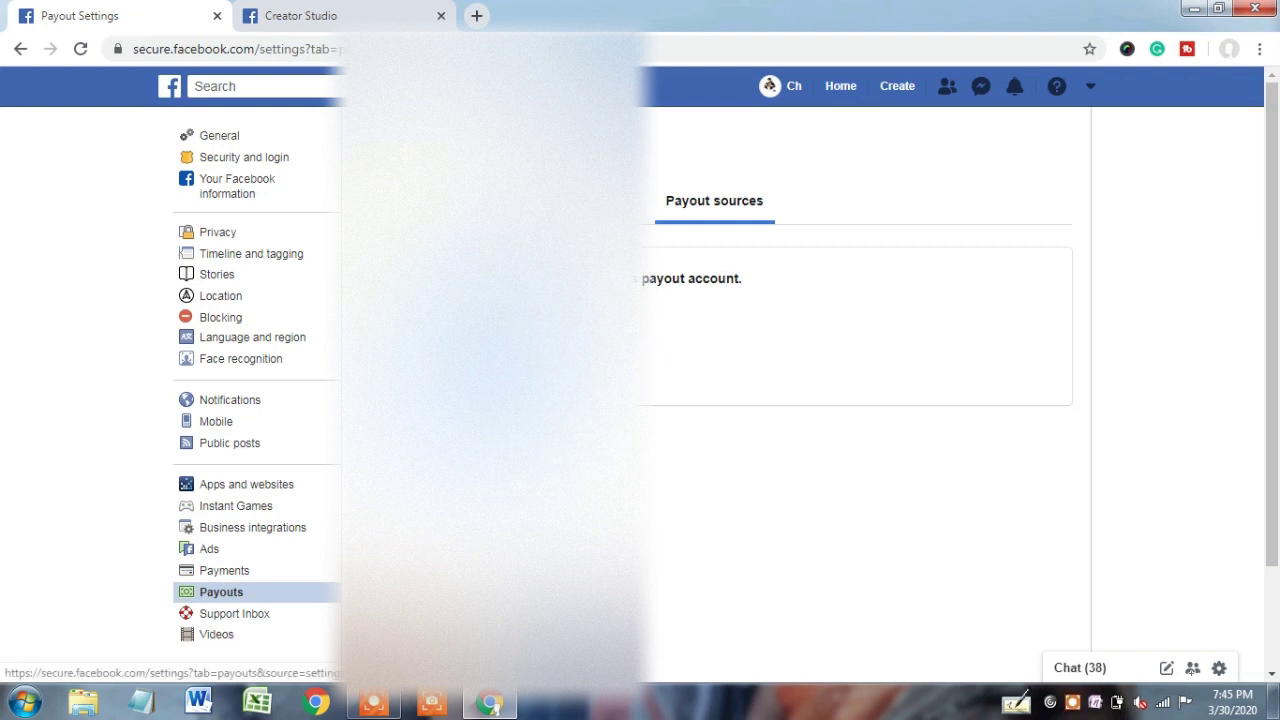
left_click(572, 202)
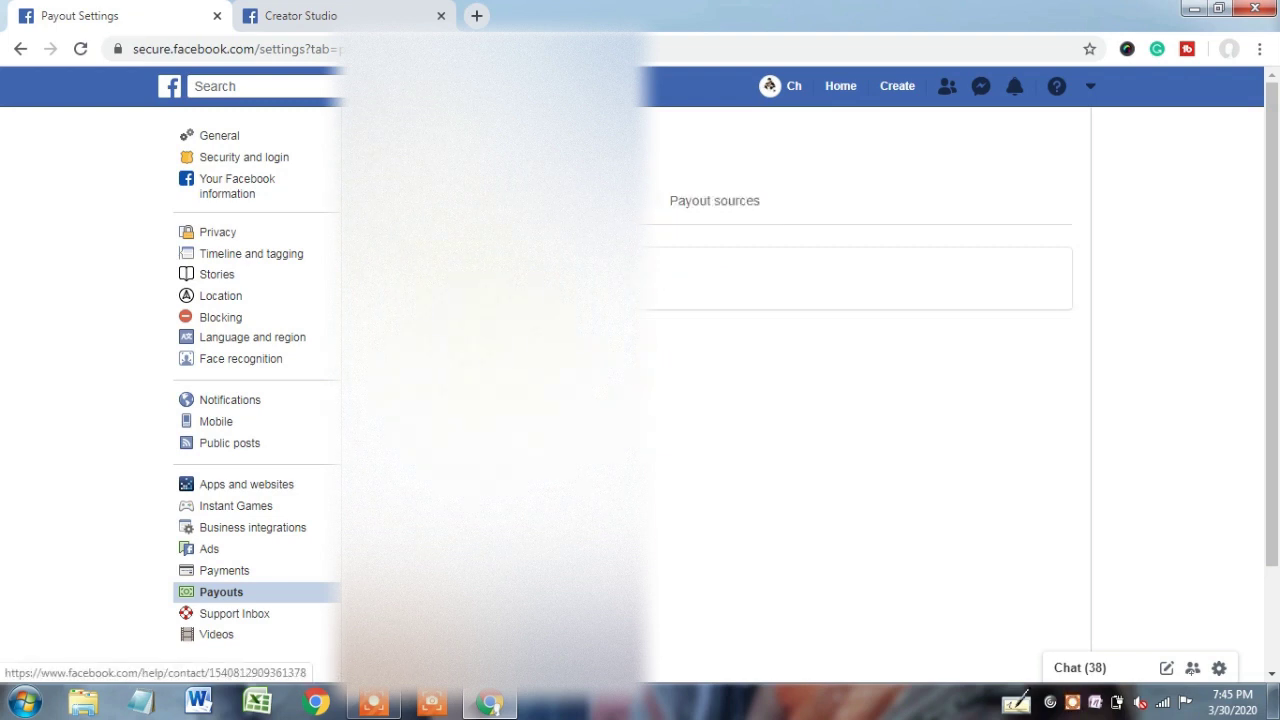
left_click(325, 13)
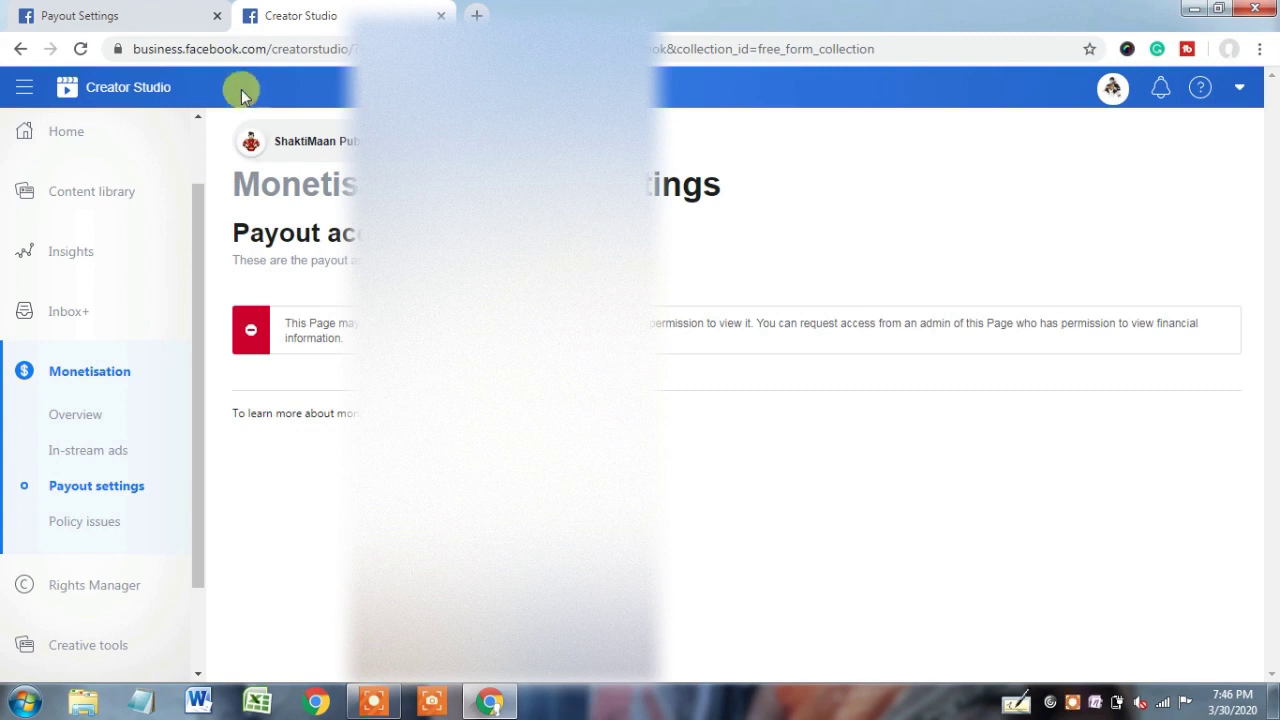
Step: Review the payout methods in the Facebook payout account's settings and reopen Creator Studio's Payout settings for the page
left_click(127, 8)
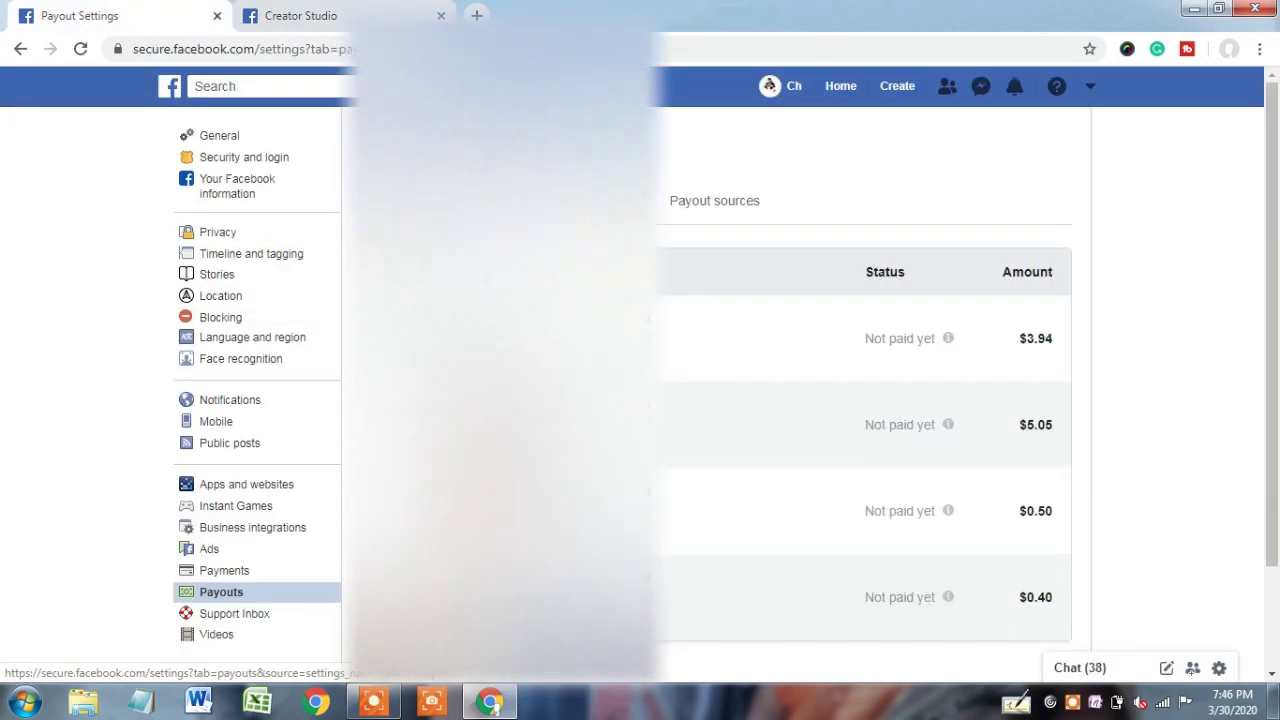
left_click(590, 201)
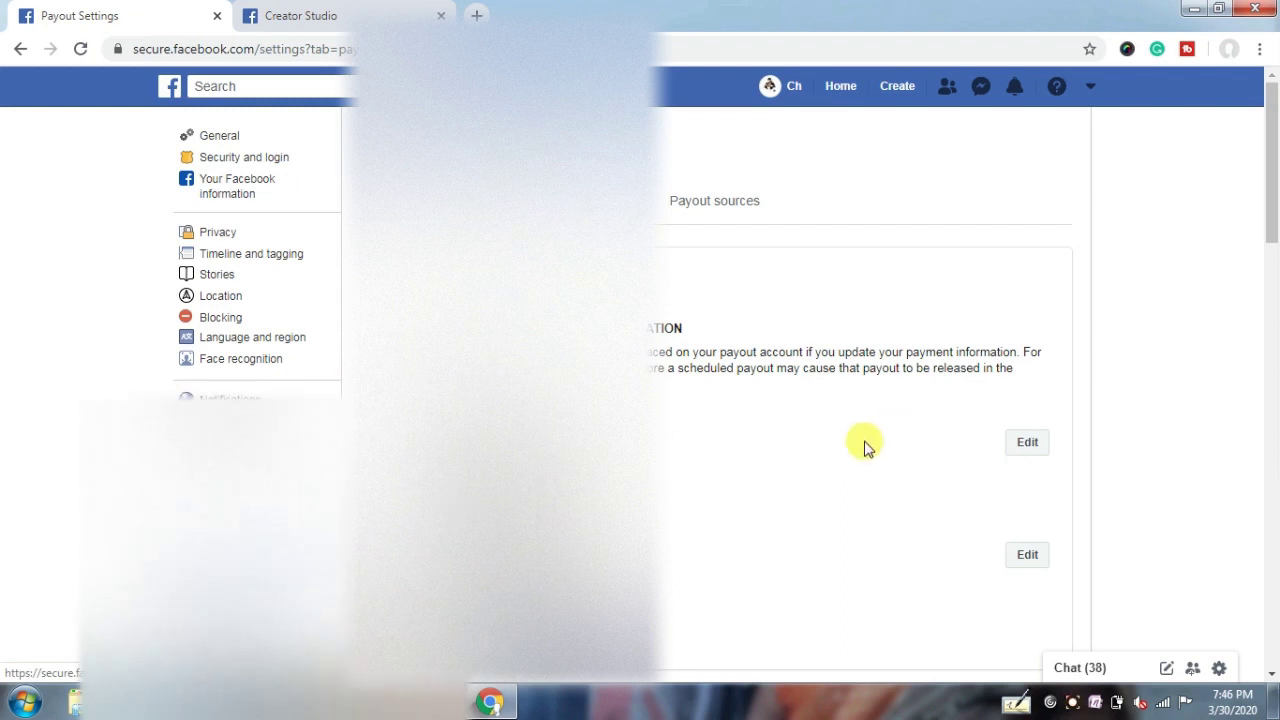
mouse_move(1276, 203)
left_mouse_down()
mouse_move(1277, 253)
mouse_move(1277, 208)
left_mouse_up()
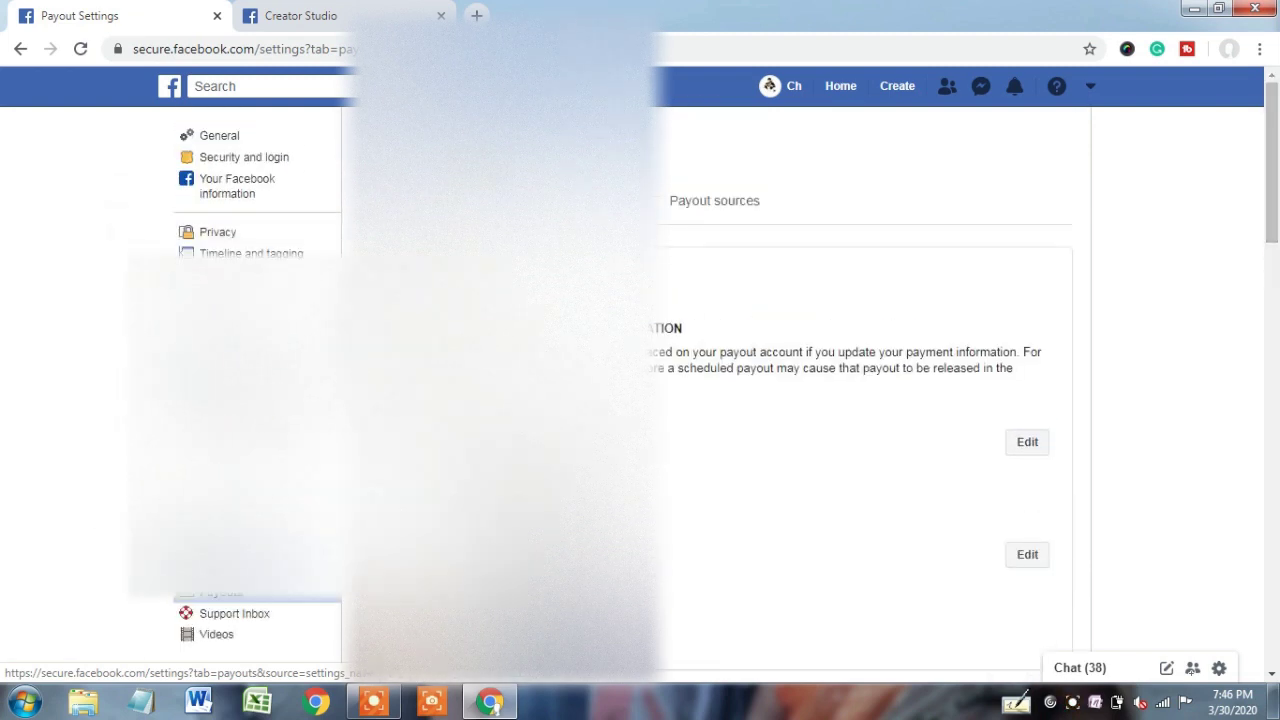
left_click(305, 15)
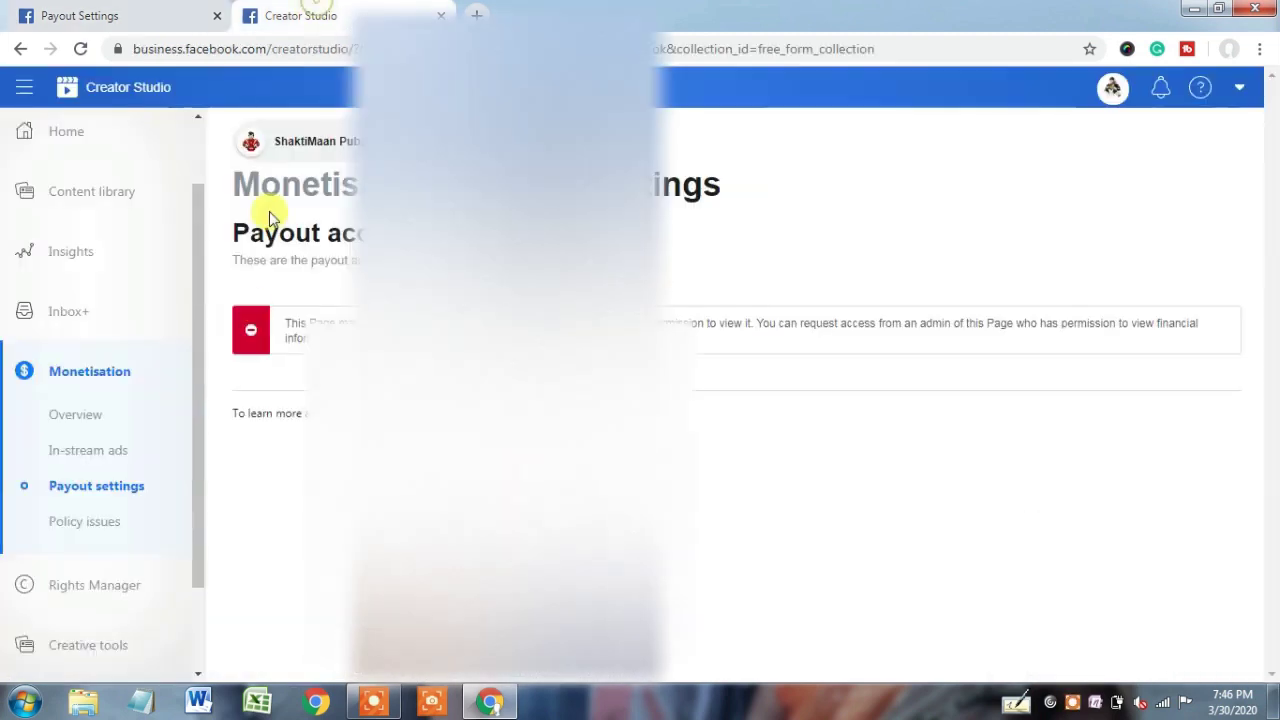
left_click(91, 488)
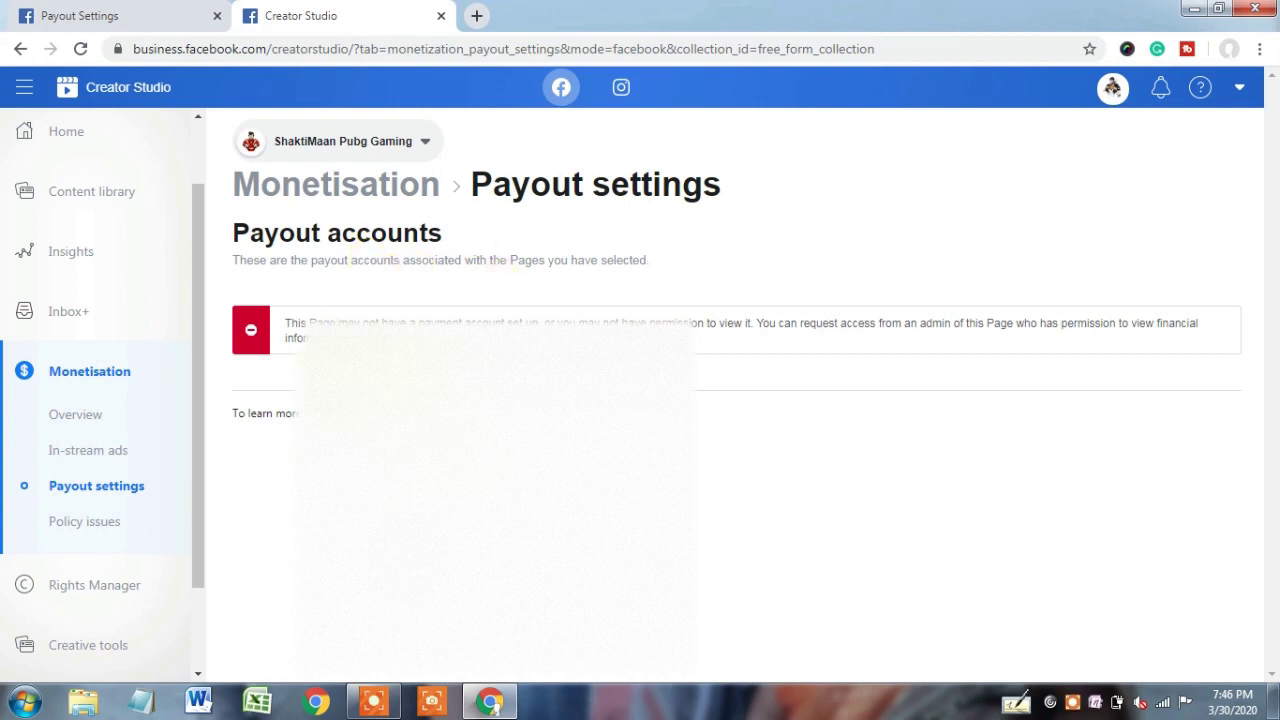
Step: Return to the Facebook payout account's current payouts and check which account is selected in the account list
left_click(205, 10)
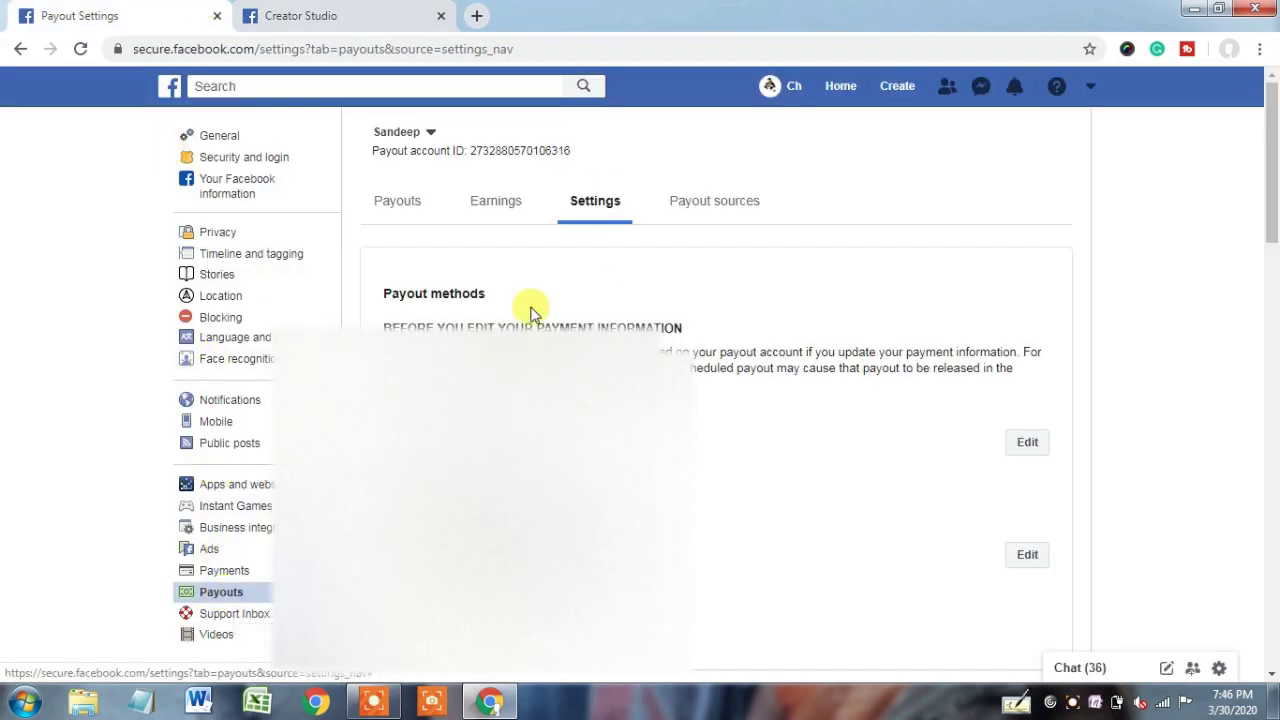
left_click(401, 201)
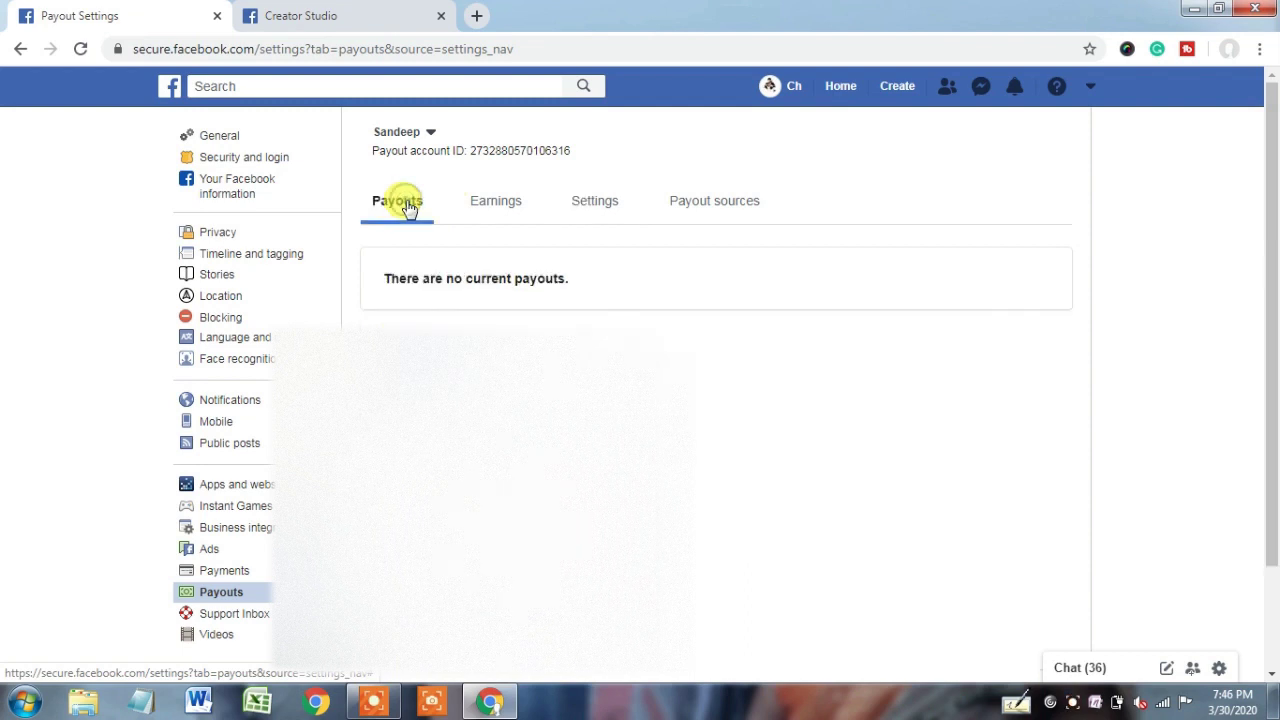
left_click(418, 136)
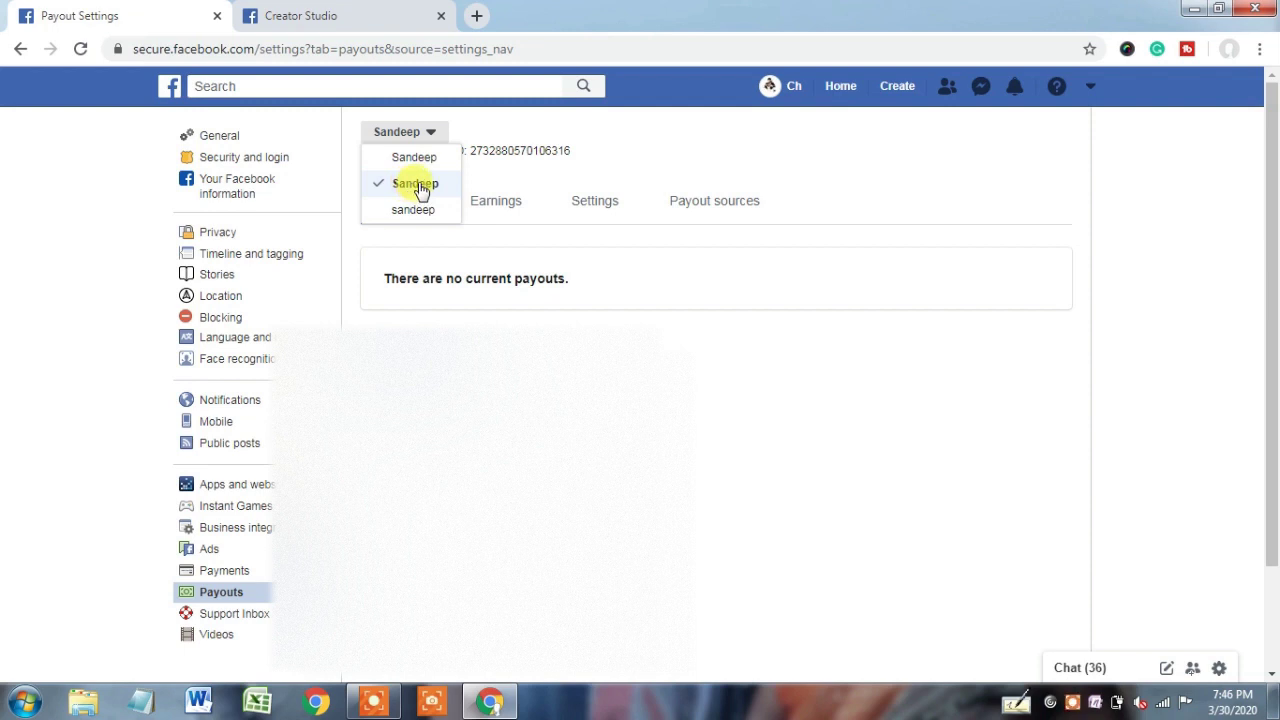
left_click(516, 172)
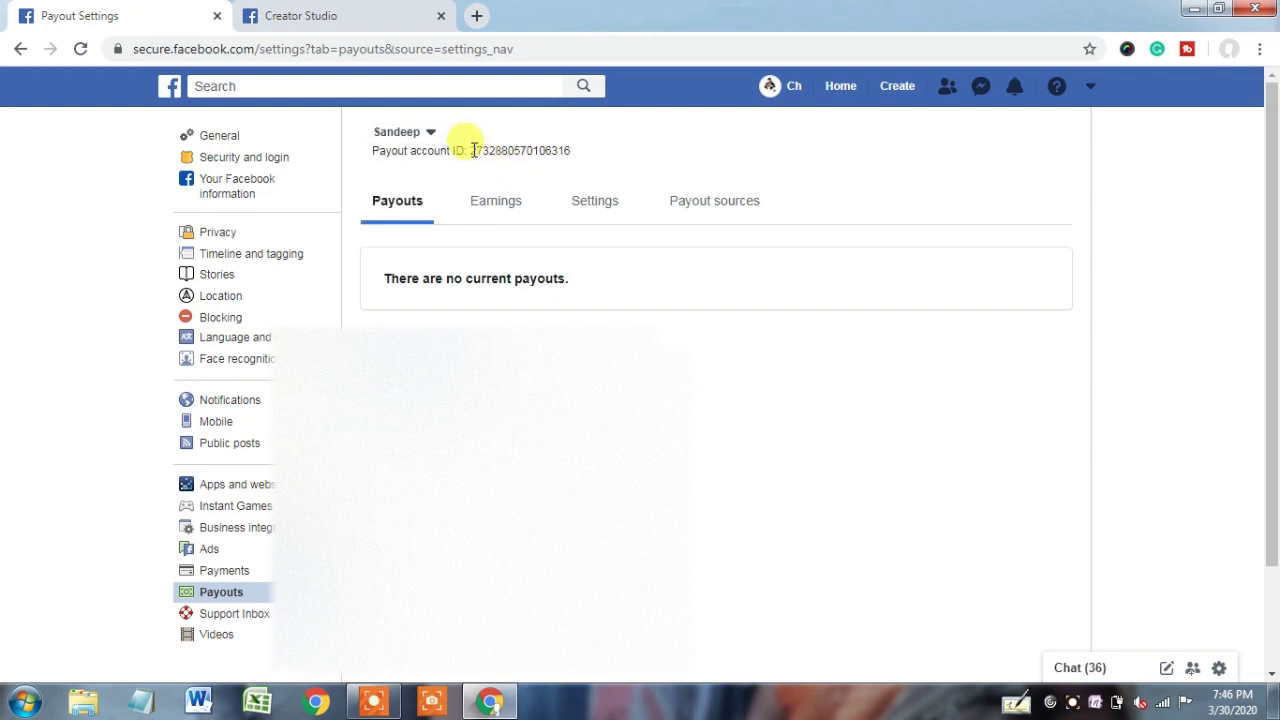
Step: Highlight the payout account ID number shown under the account name
left_click_drag(571, 158, 474, 143)
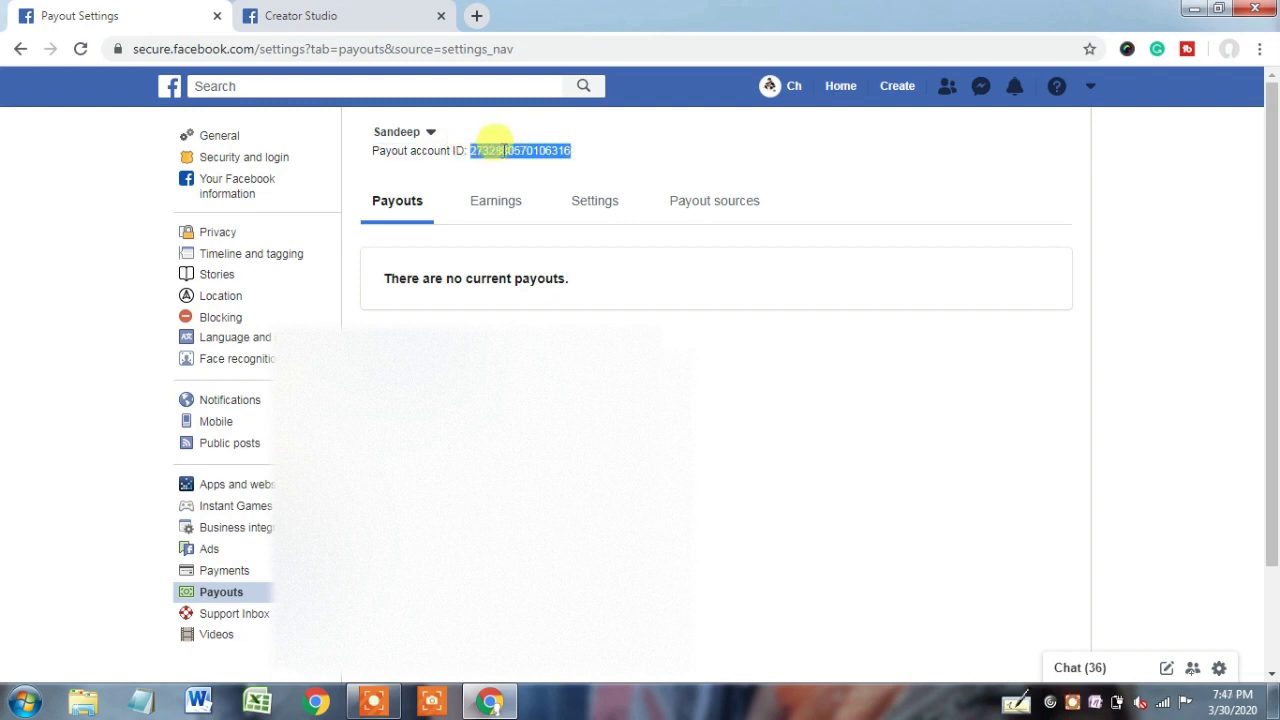
left_click(597, 146)
left_click_drag(575, 157, 474, 148)
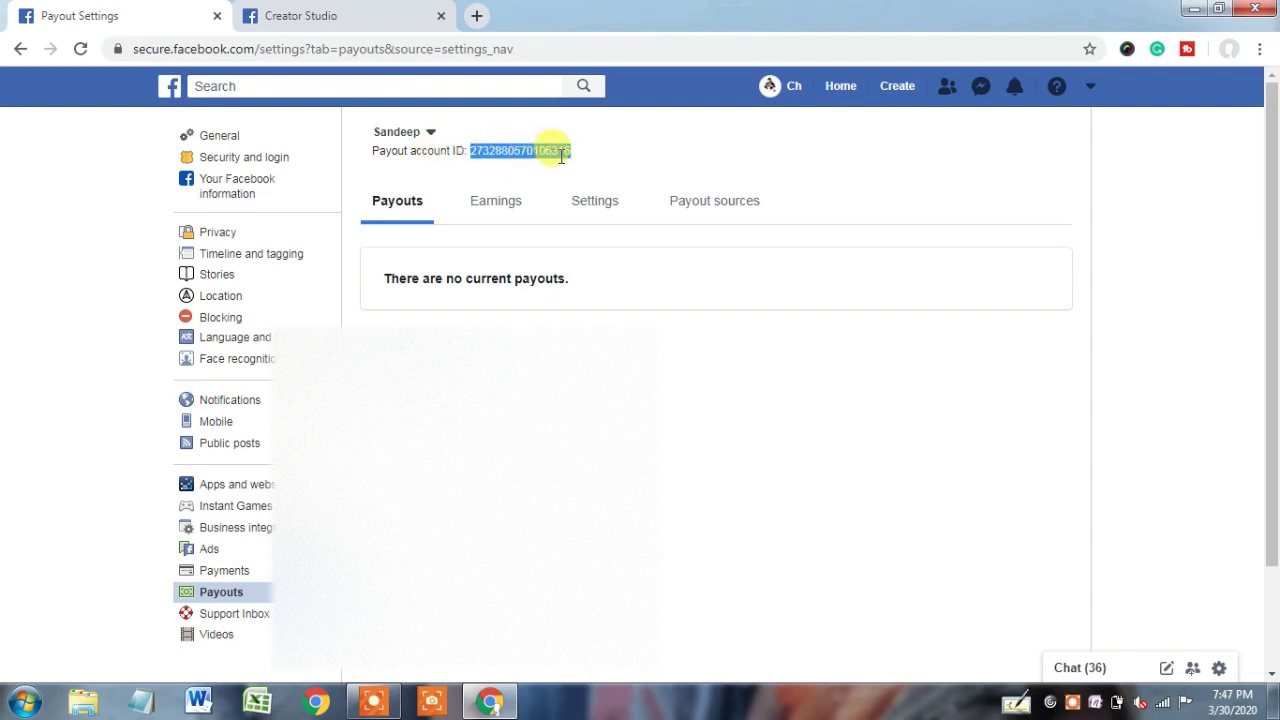
Step: Go through the payout account's earnings and settings, ending on its payout sources
left_click(500, 201)
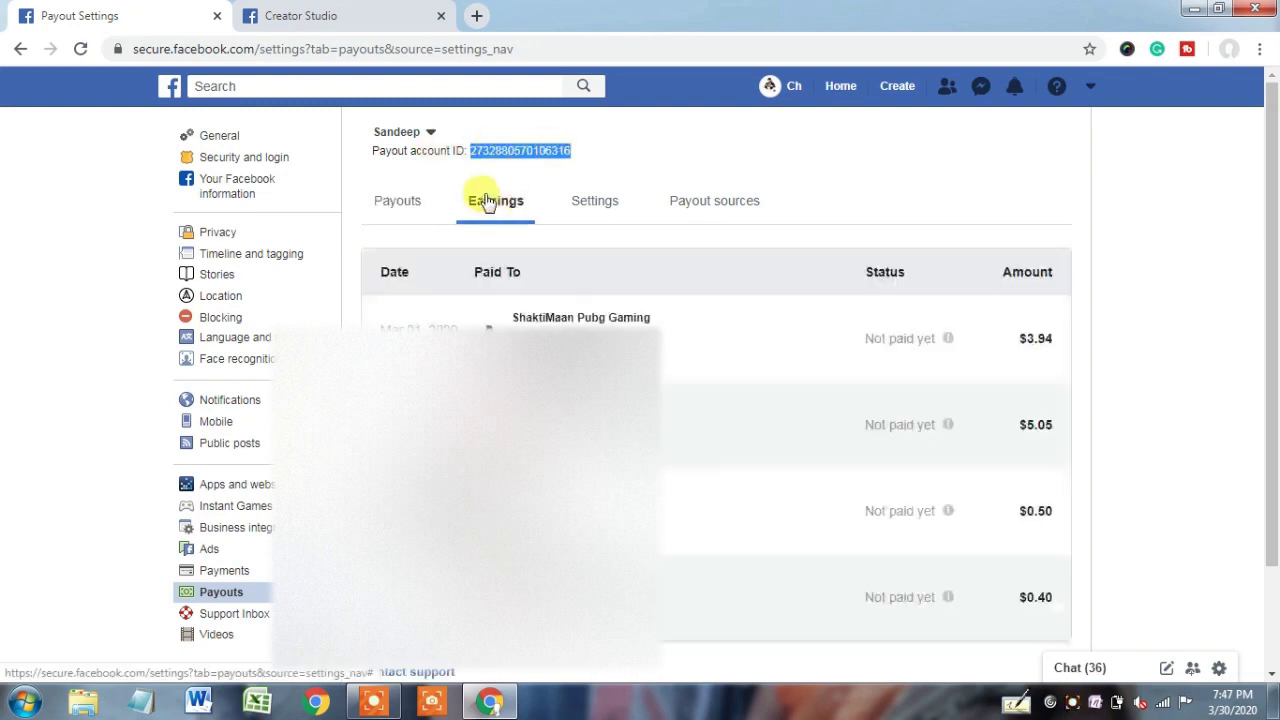
left_click(609, 206)
left_click(709, 206)
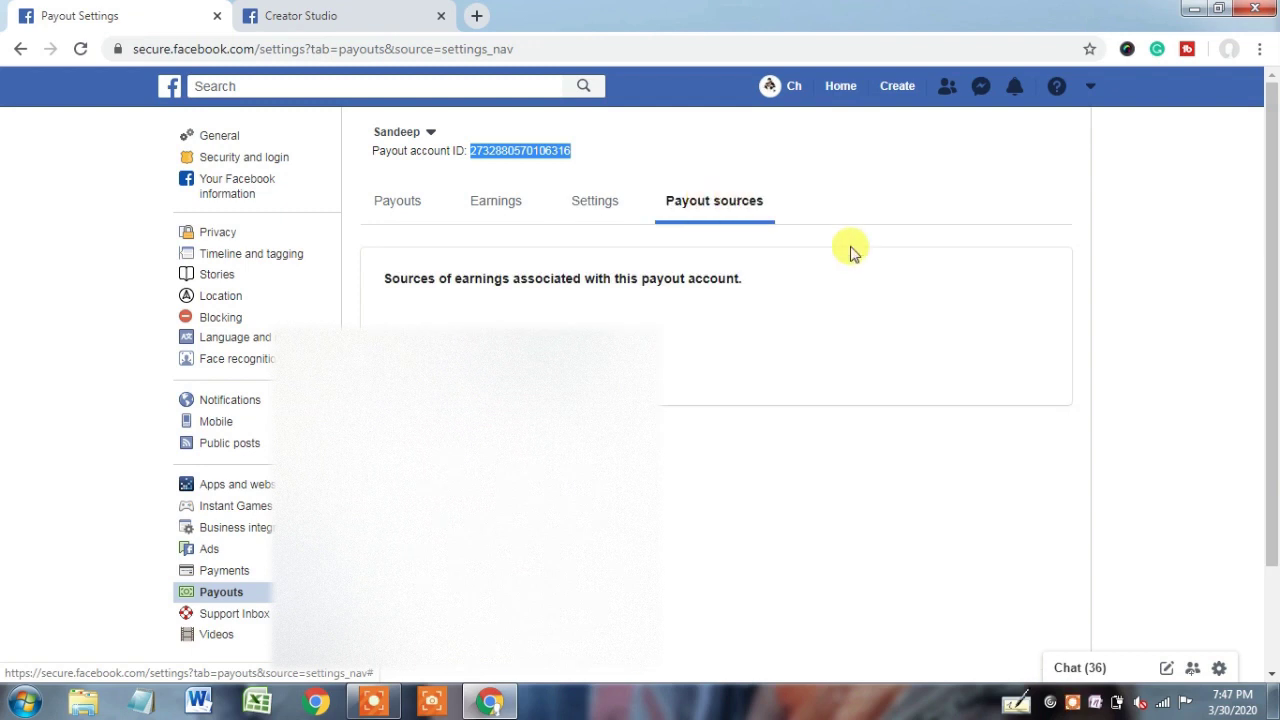
Step: In Creator Studio's payout settings, highlight the notice's sentence about requesting access from a Page admin, and clear the selection
left_click(290, 14)
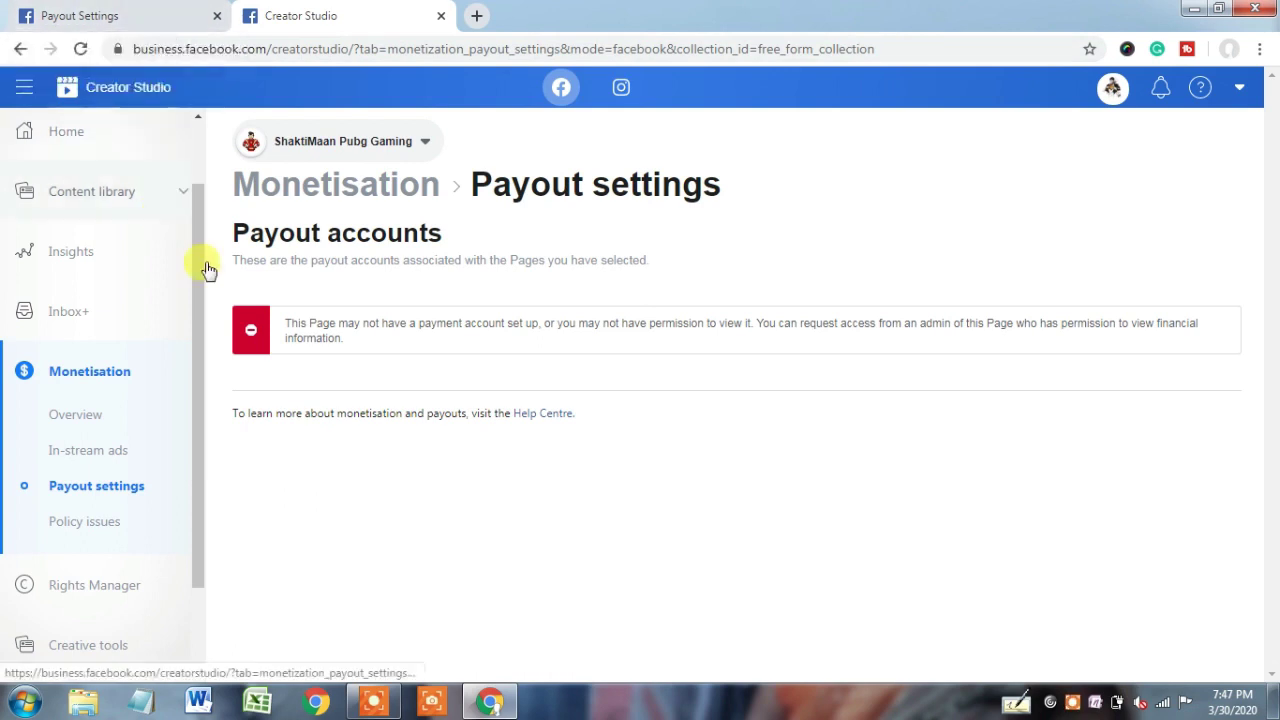
left_click_drag(200, 214, 200, 160)
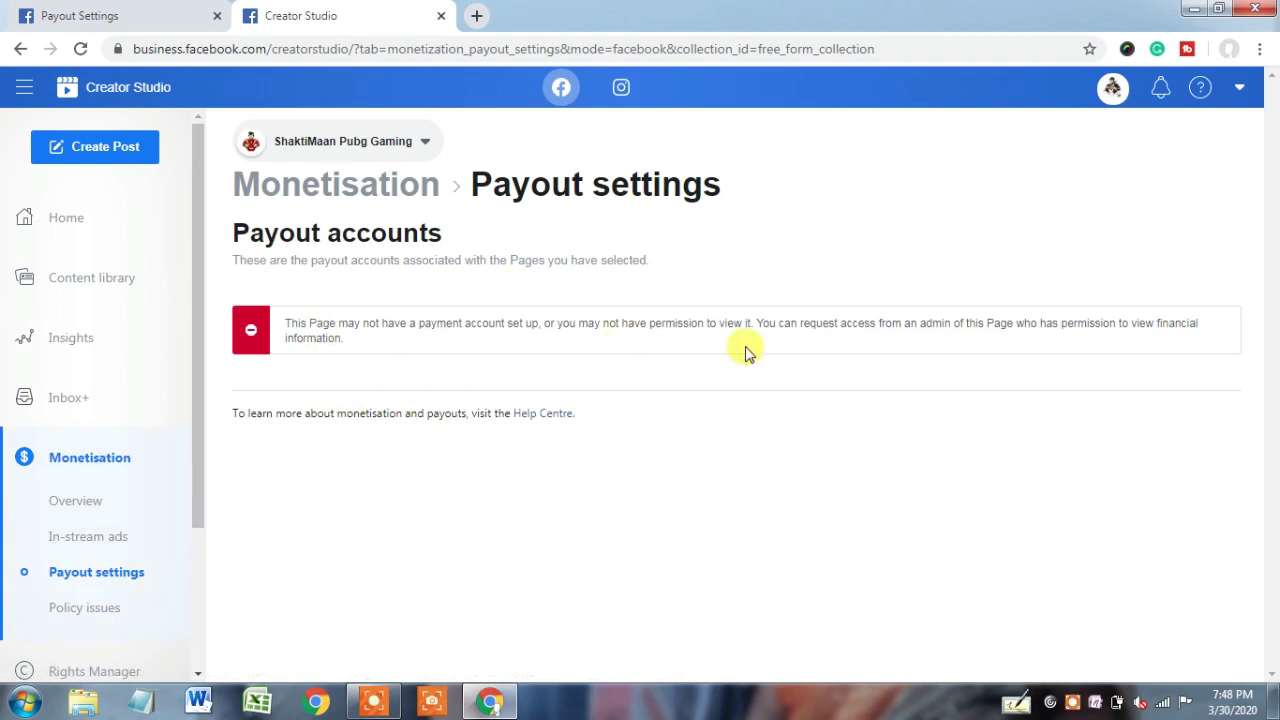
left_click_drag(757, 320, 1211, 345)
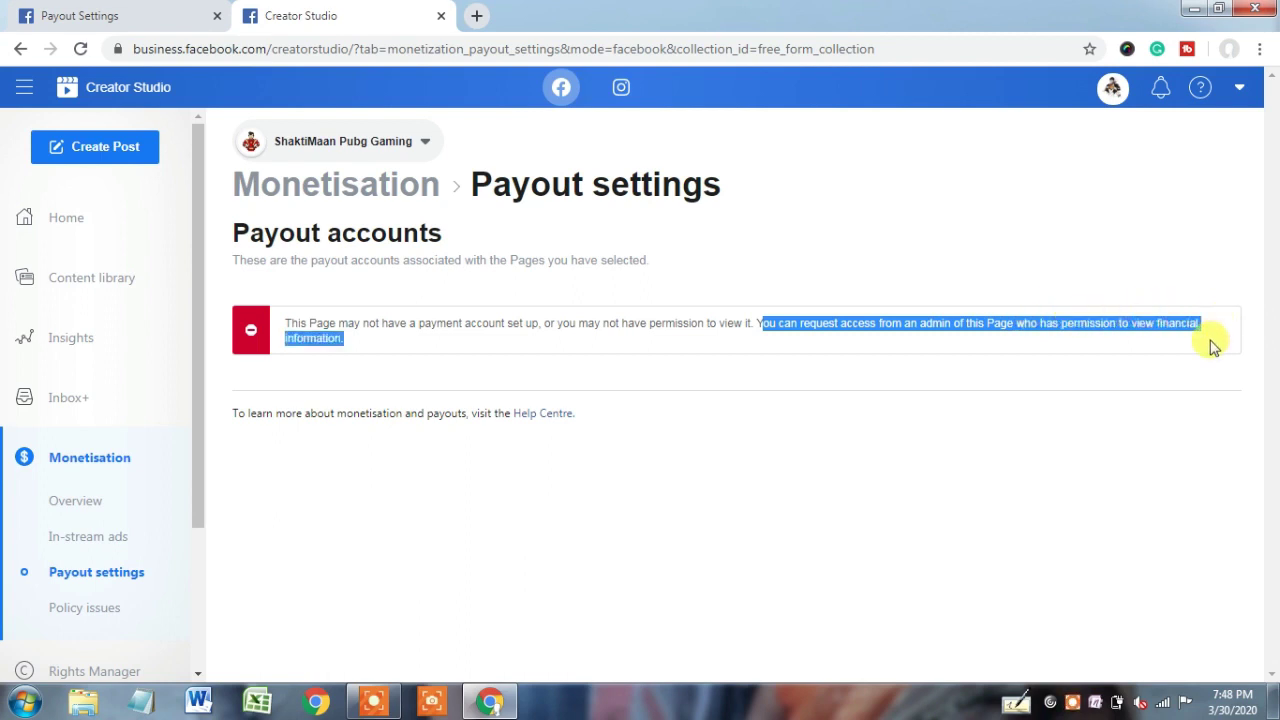
left_click(657, 380)
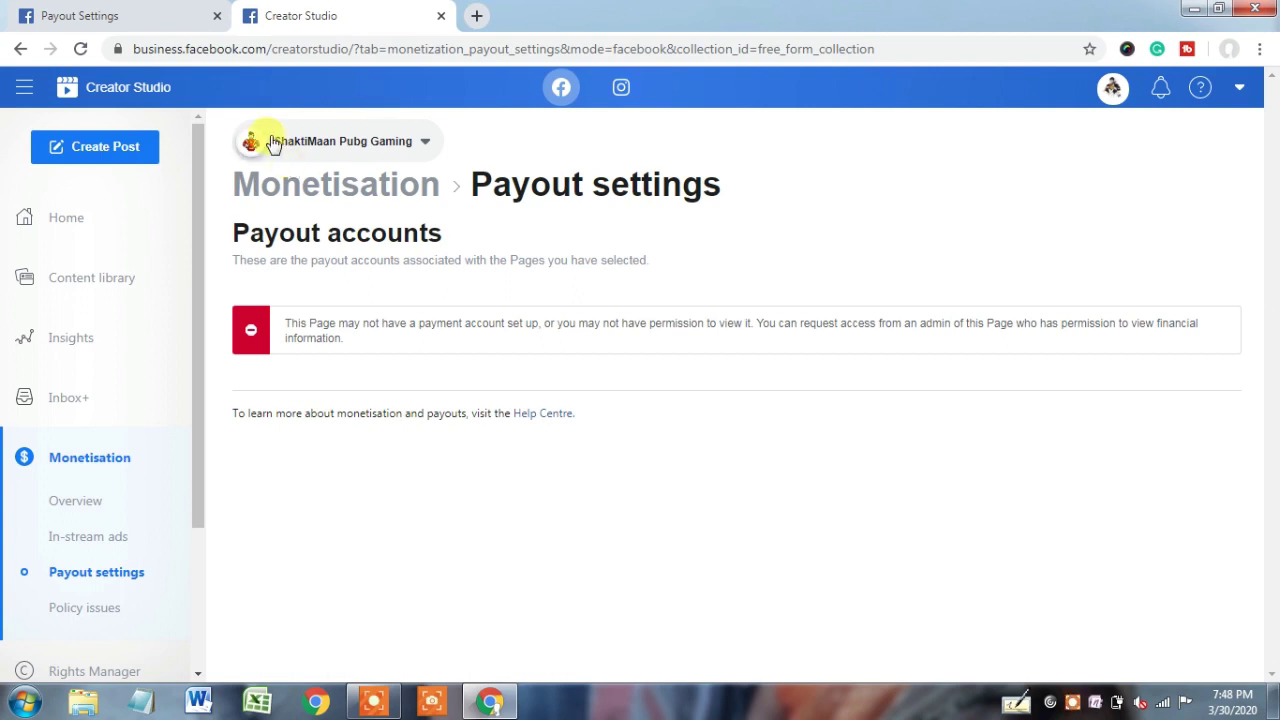
Step: Compare the ShaktiMaan Pubg Gaming entry in Facebook's payout sources with the page's Creator Studio payout settings
left_click(130, 12)
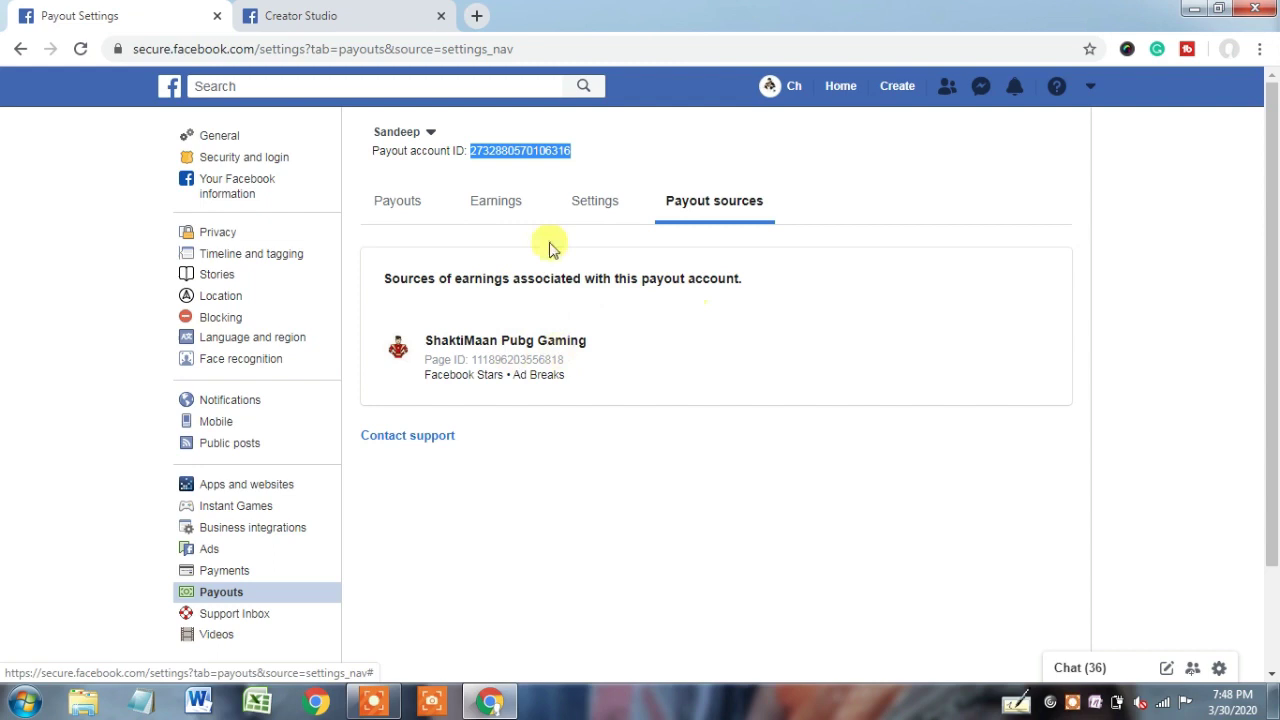
left_click(336, 12)
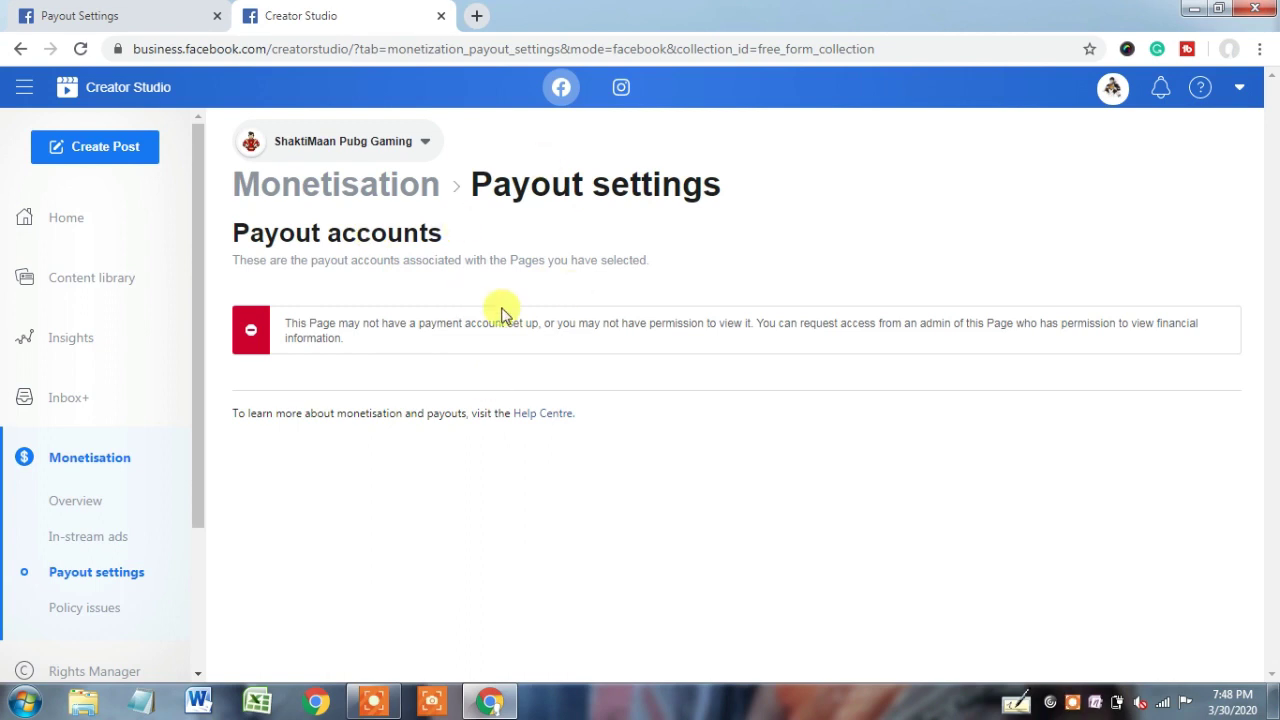
left_click(149, 8)
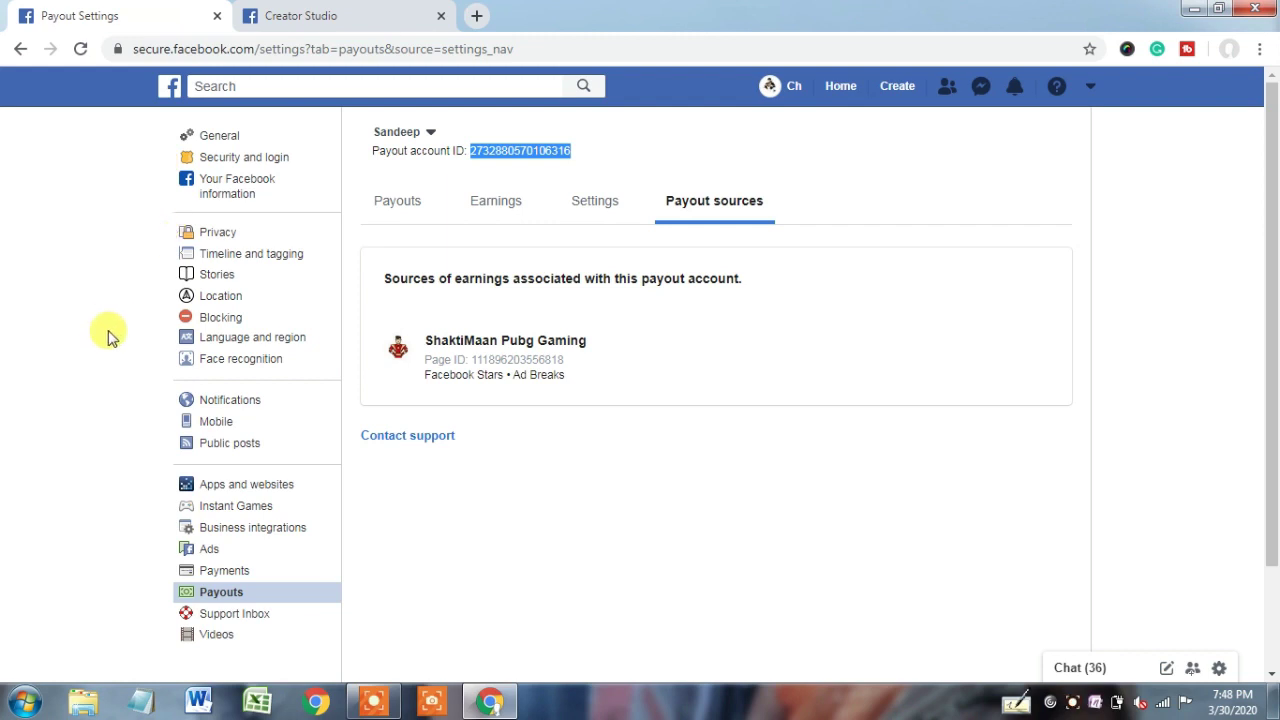
left_click(290, 14)
left_click(123, 20)
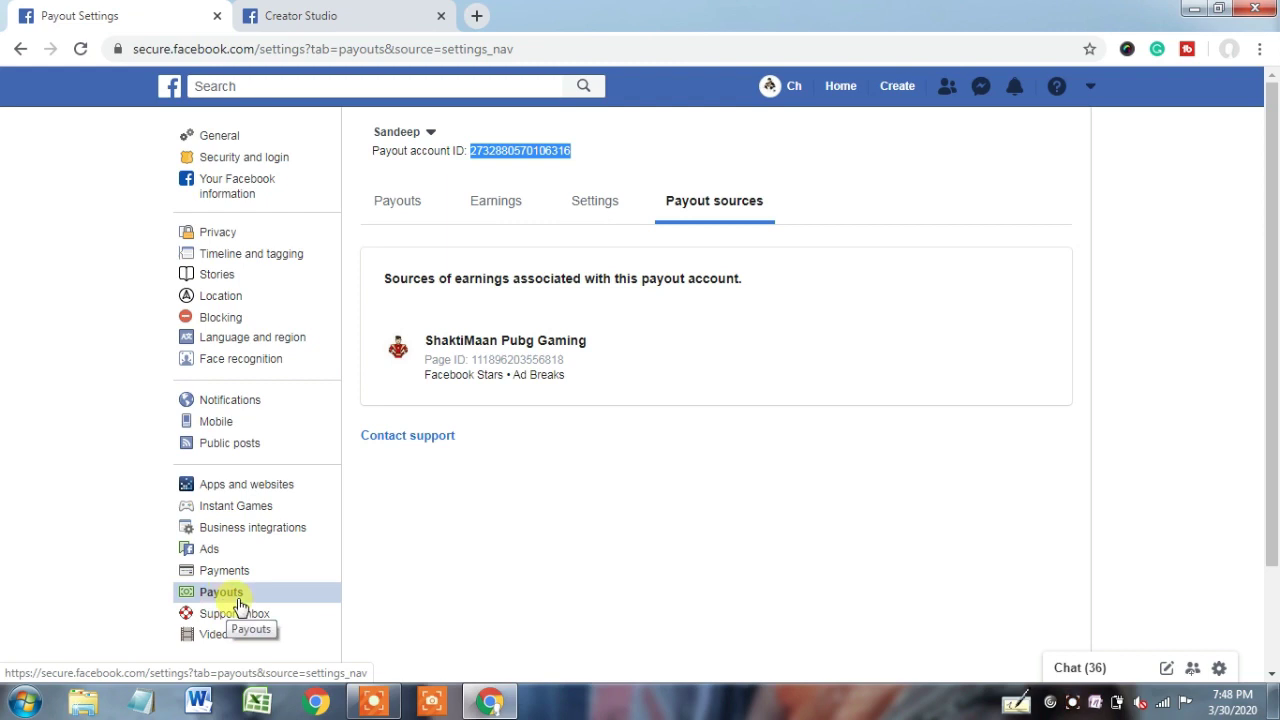
left_click(320, 14)
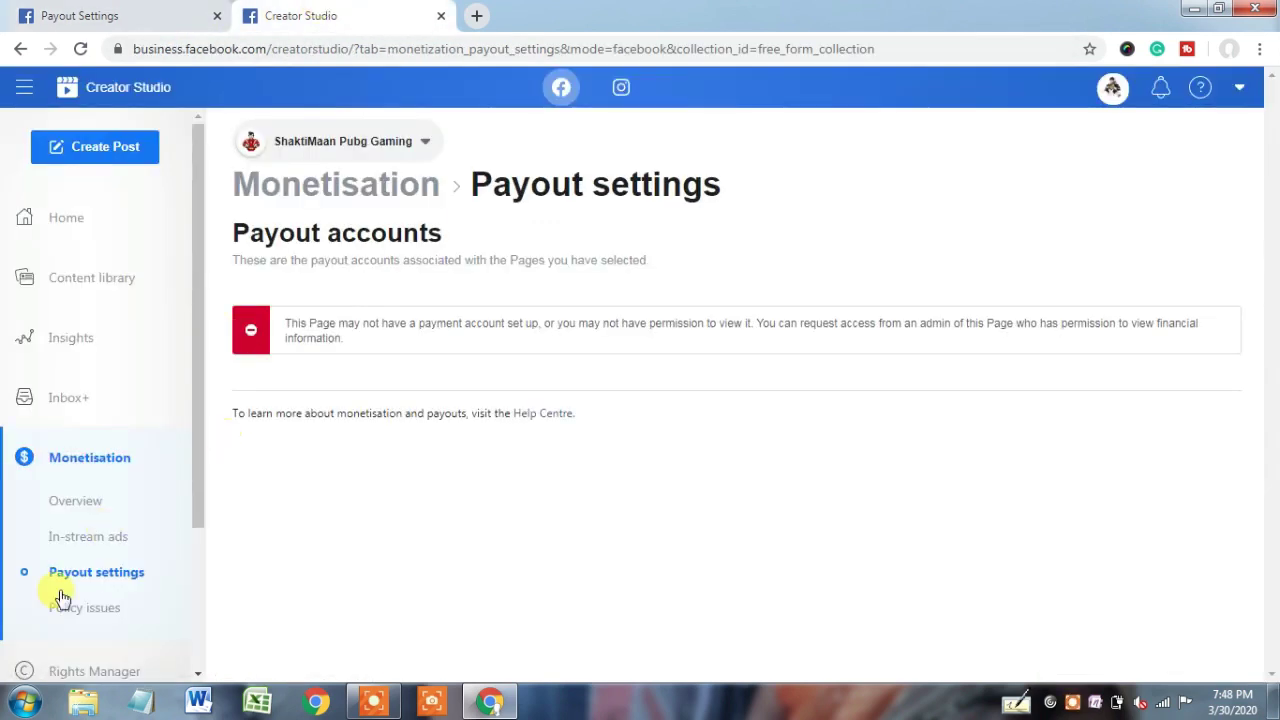